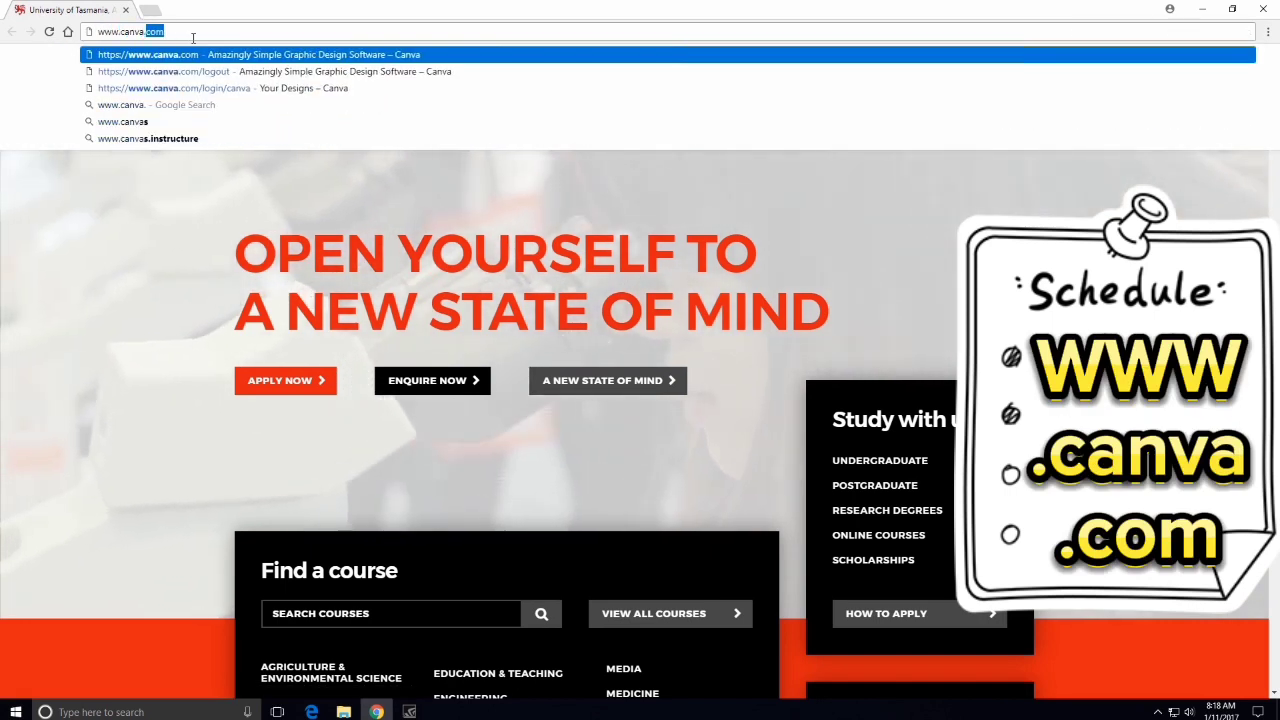
pyautogui.press('Return')
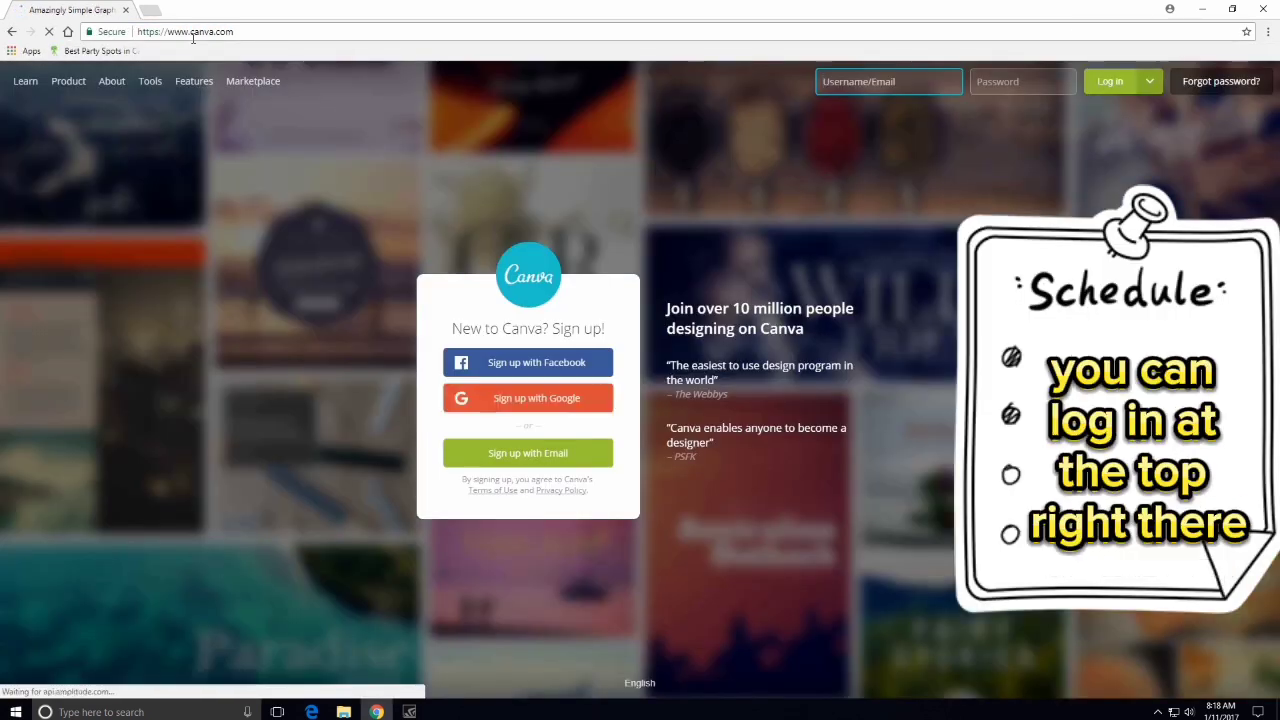
pyautogui.click(847, 82)
pyautogui.write('juliu')
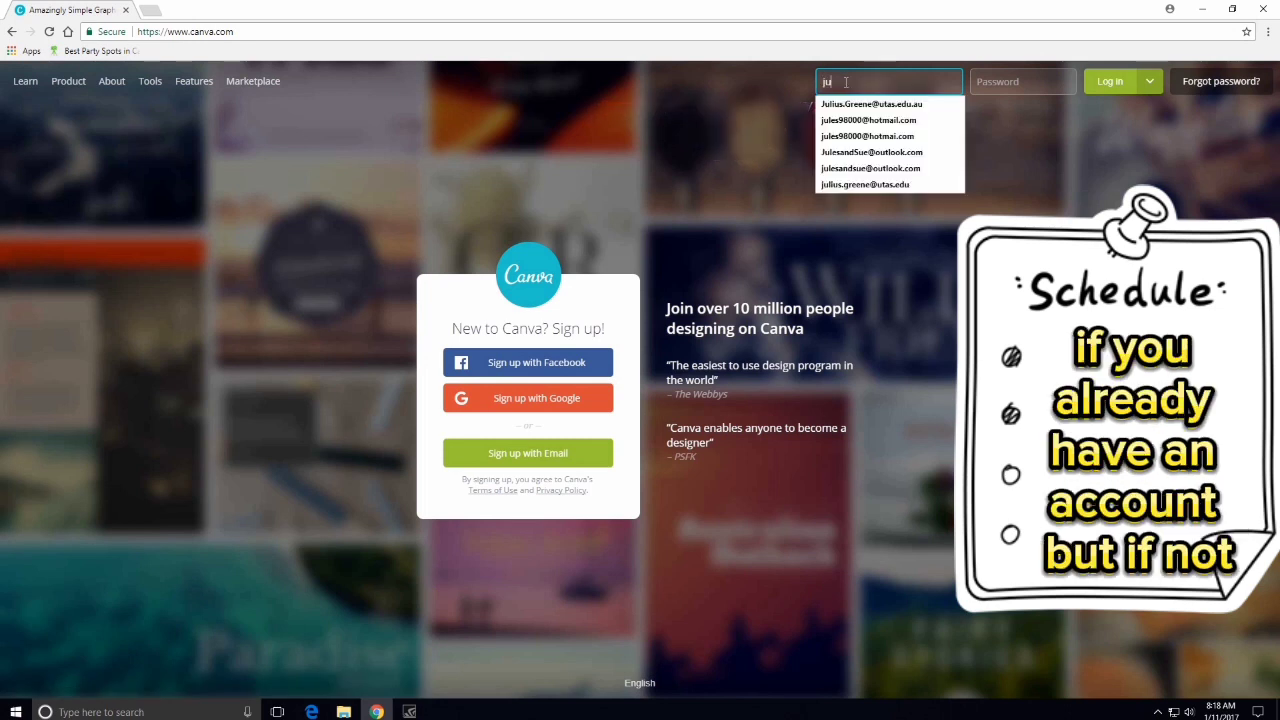
pyautogui.press('Down')
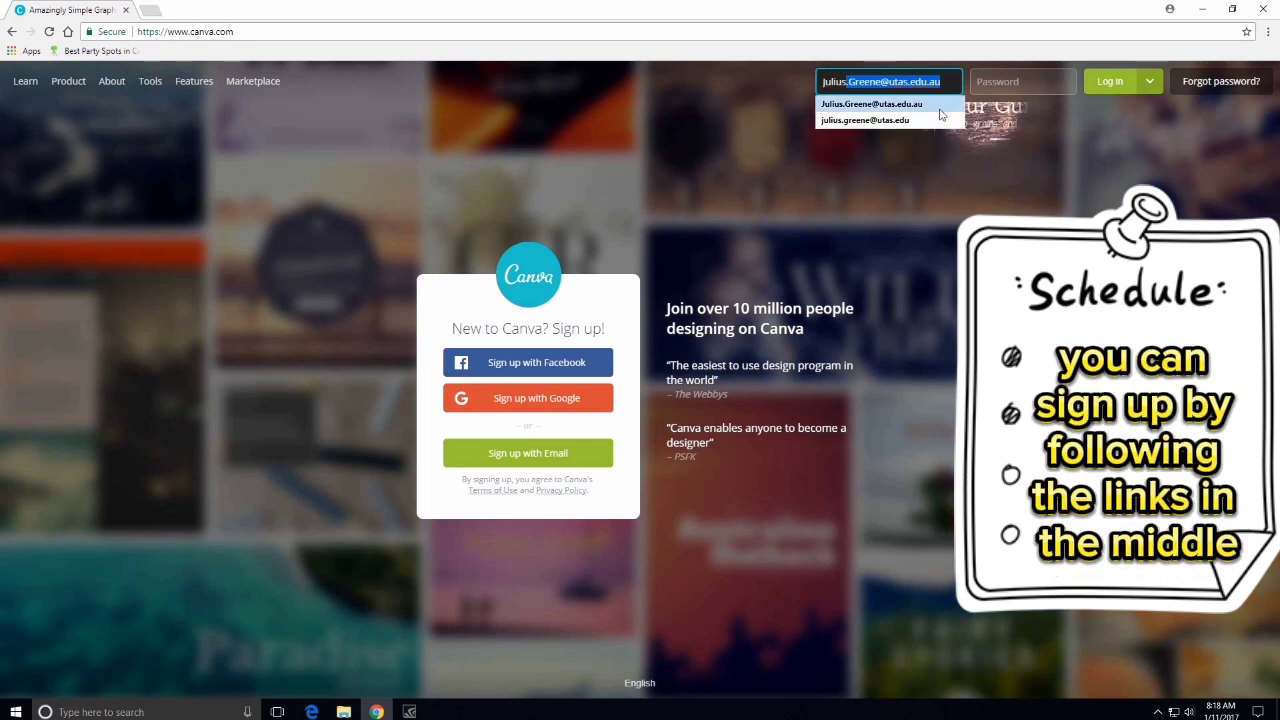
pyautogui.press('Return')
pyautogui.press('Tab')
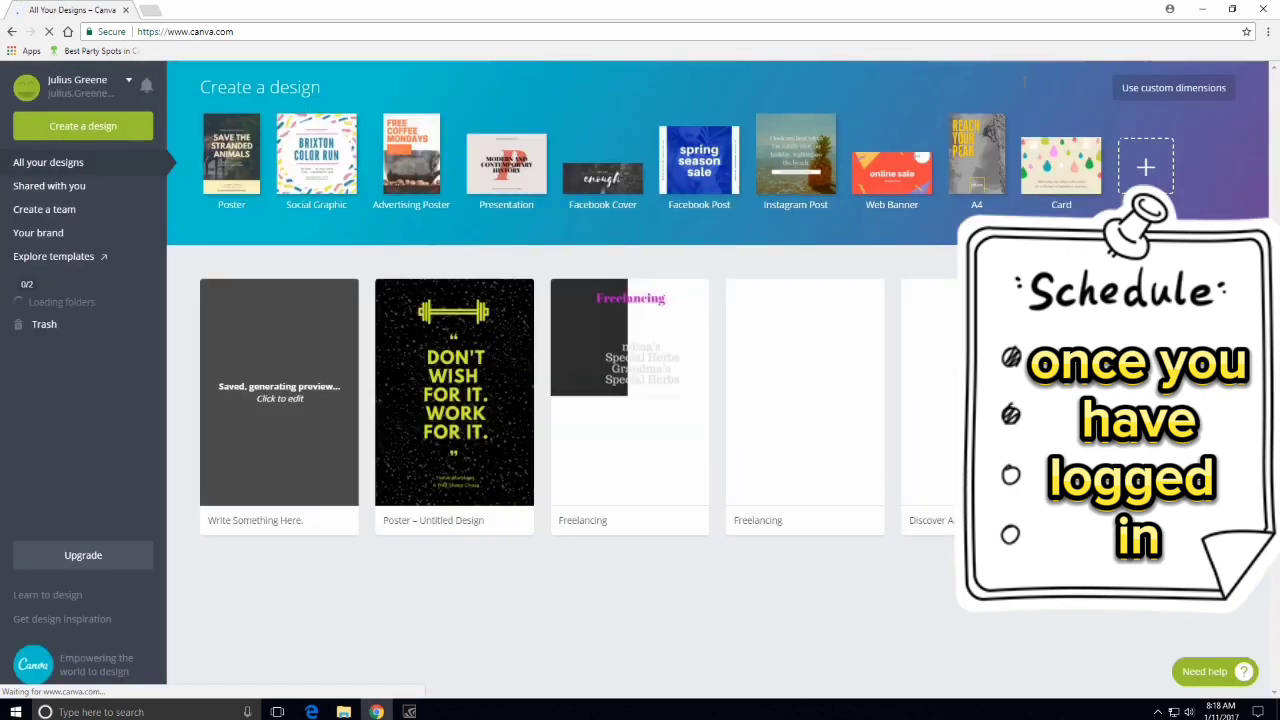
# Create a new design with custom dimensions of 841 mm width and 1189 mm height.
pyautogui.click(1165, 89)
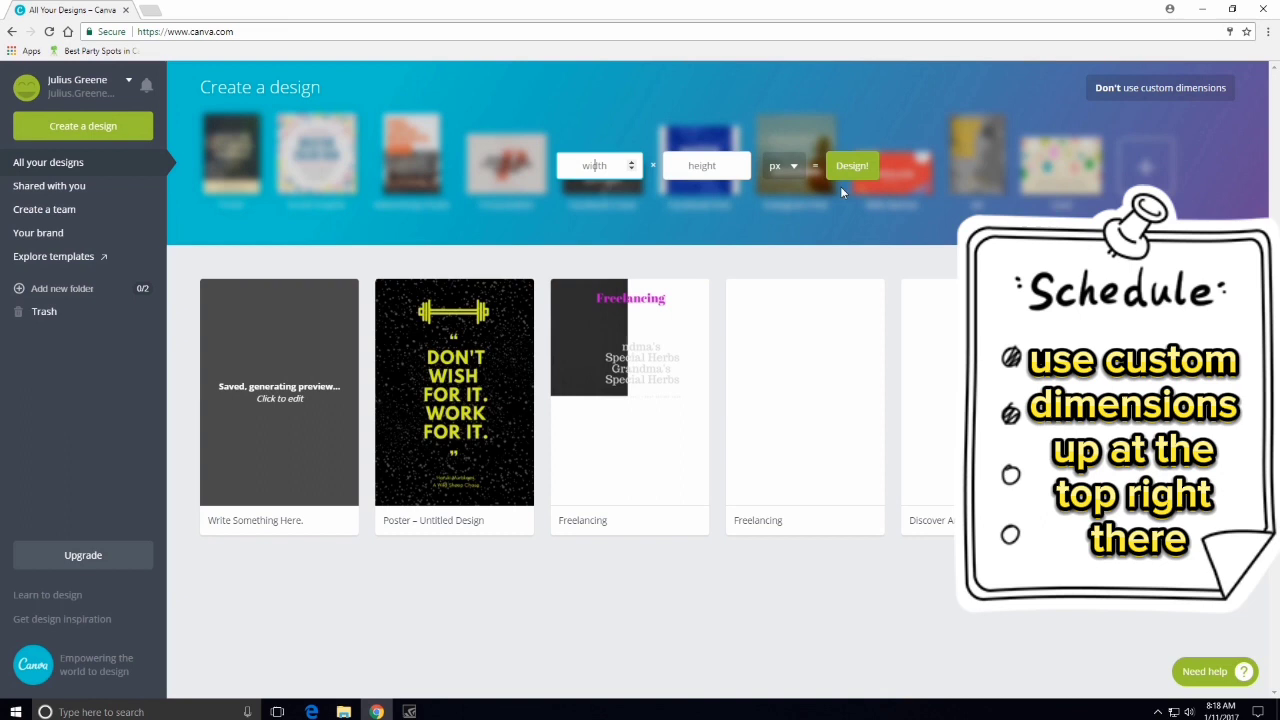
pyautogui.click(792, 168)
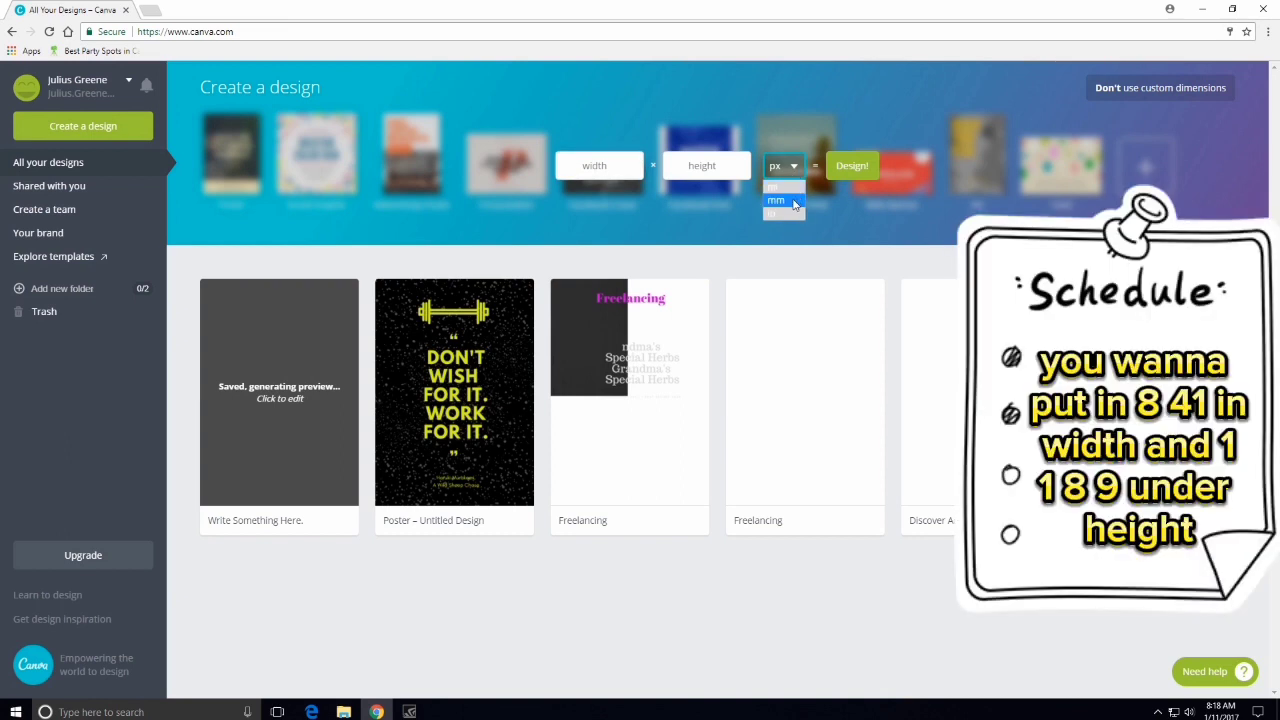
pyautogui.click(793, 202)
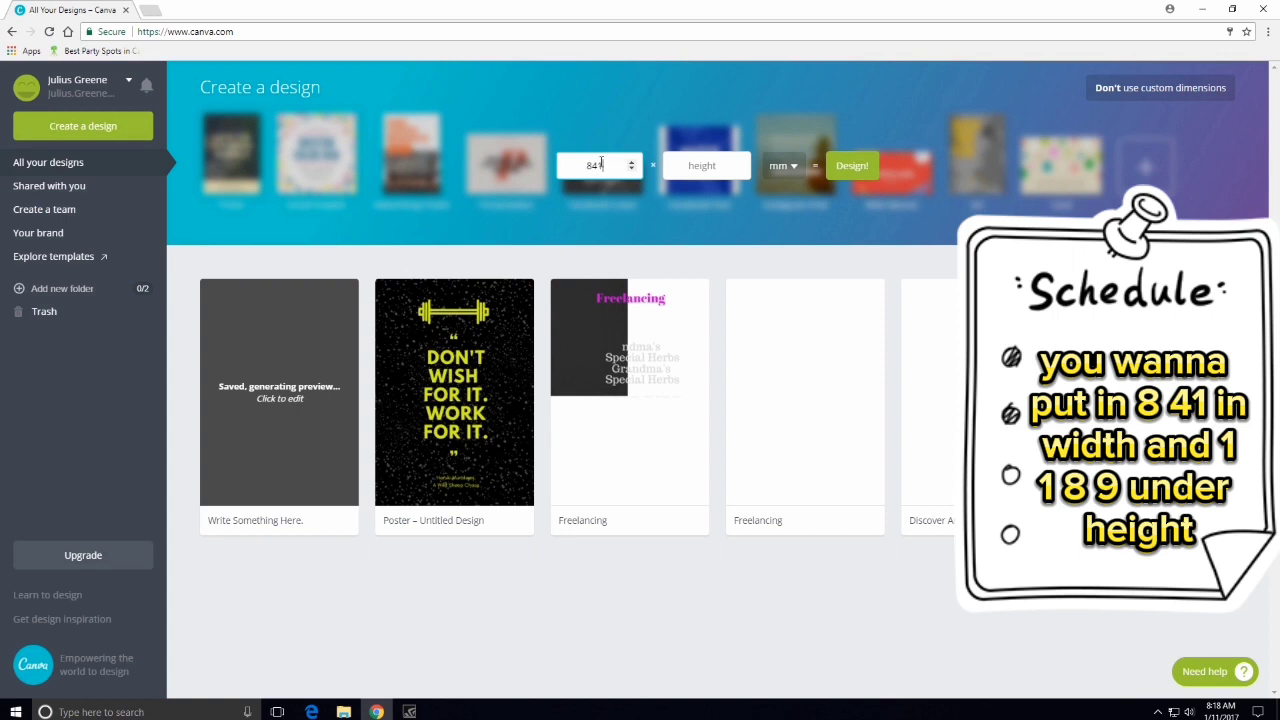
pyautogui.click(701, 167)
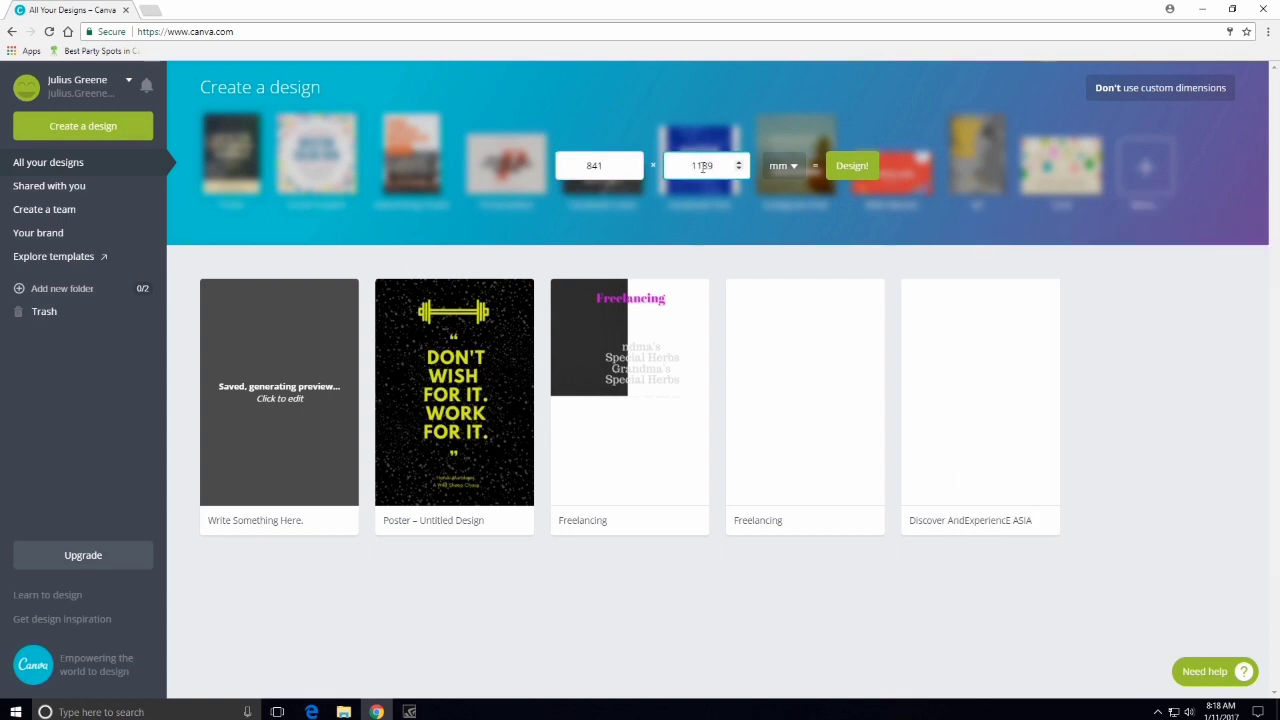
pyautogui.rightClick(857, 168)
pyautogui.click(845, 168)
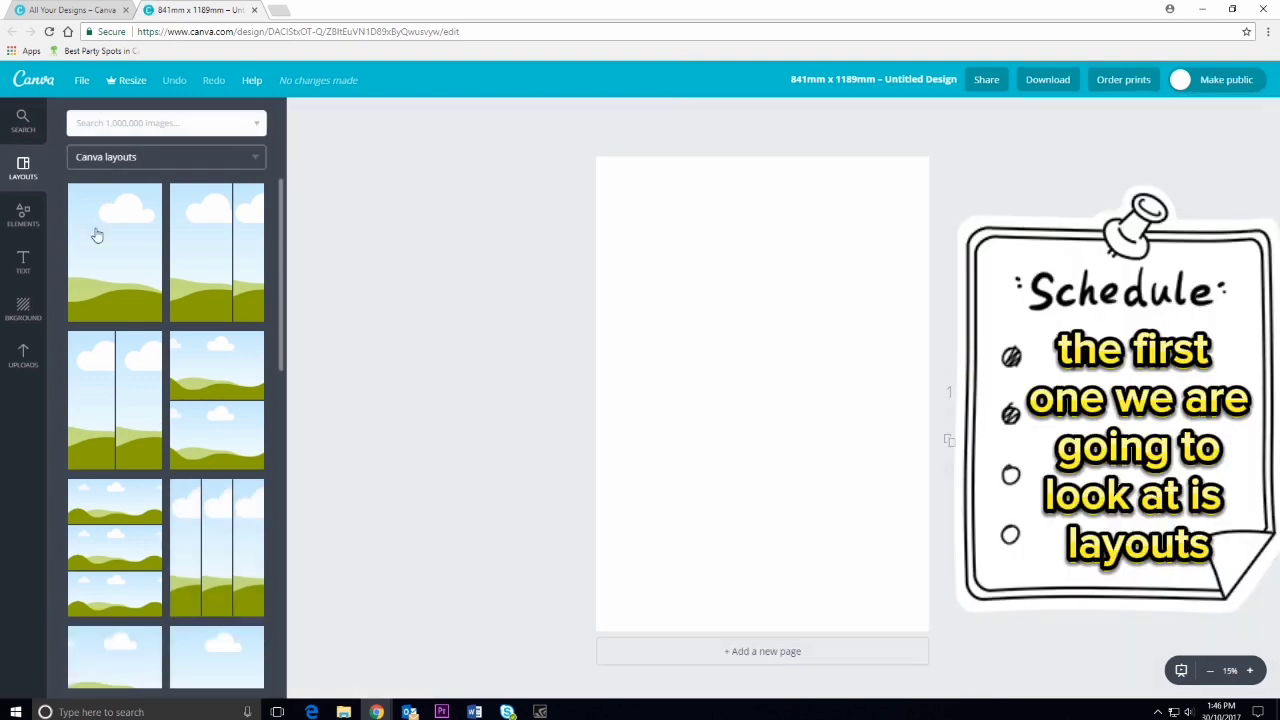
pyautogui.scroll(-3, 114, 271)
pyautogui.scroll(3, 120, 271)
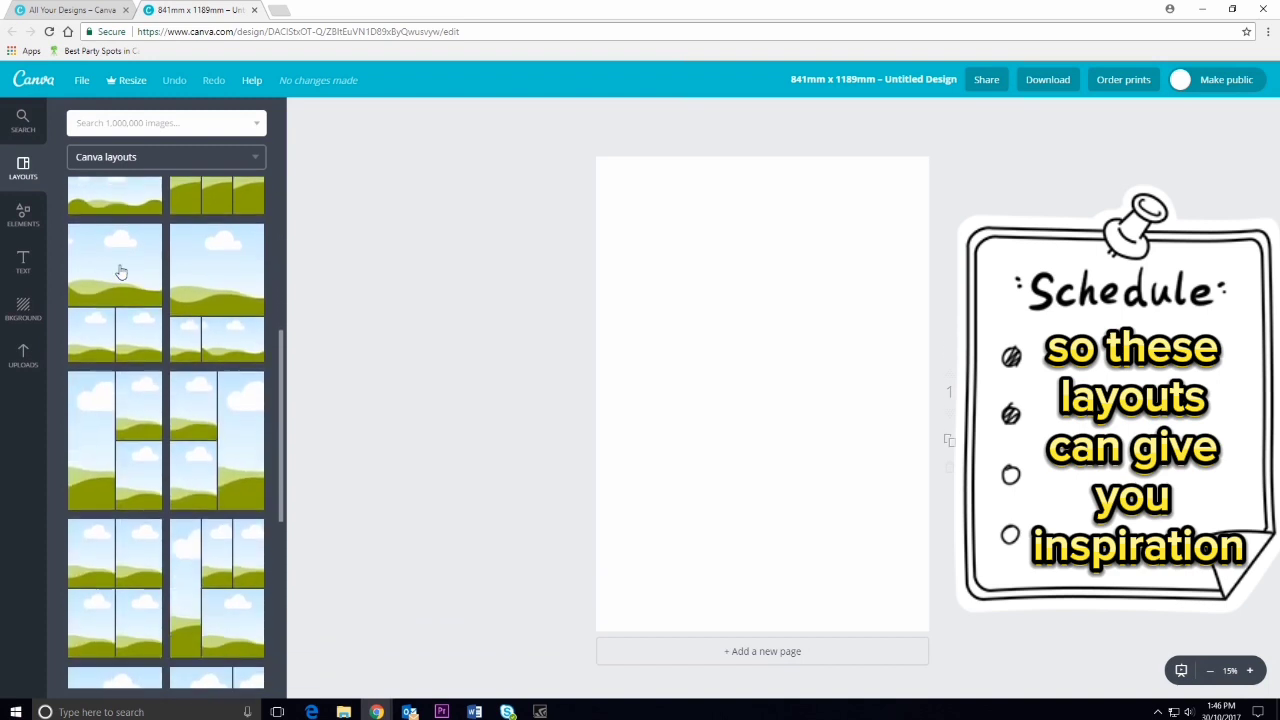
pyautogui.scroll(-5, 122, 263)
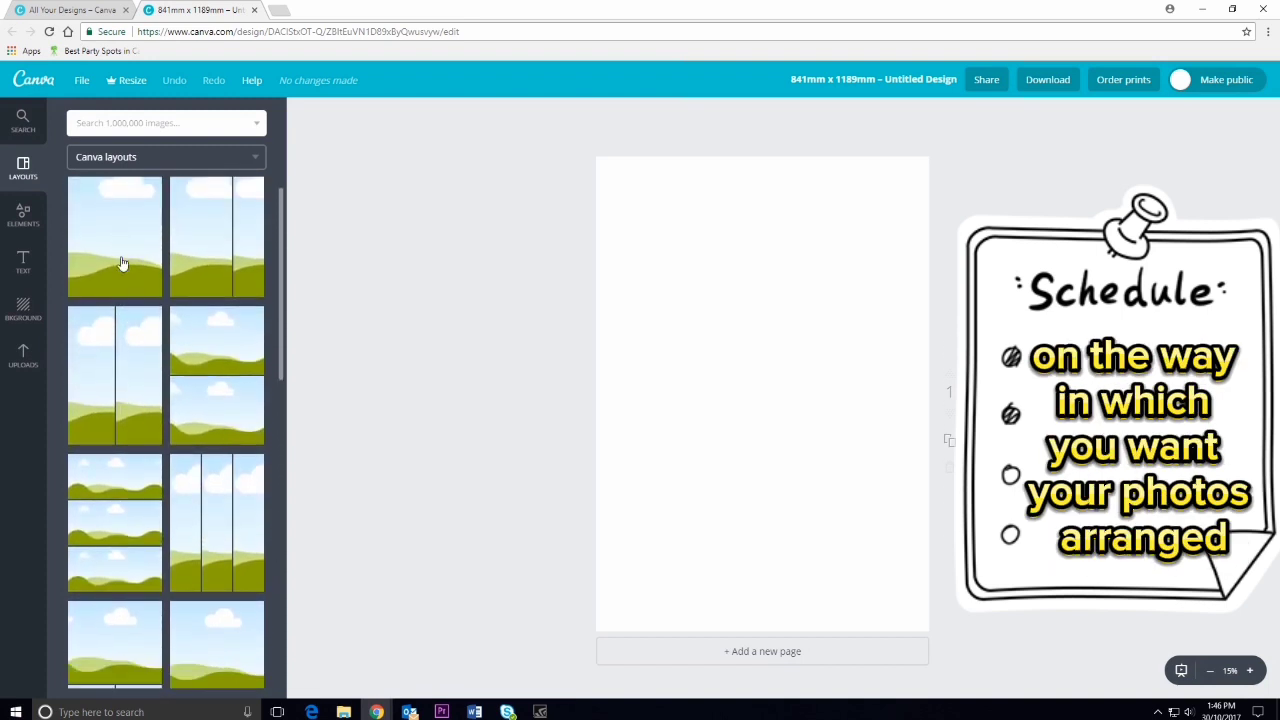
pyautogui.scroll(-4, 122, 263)
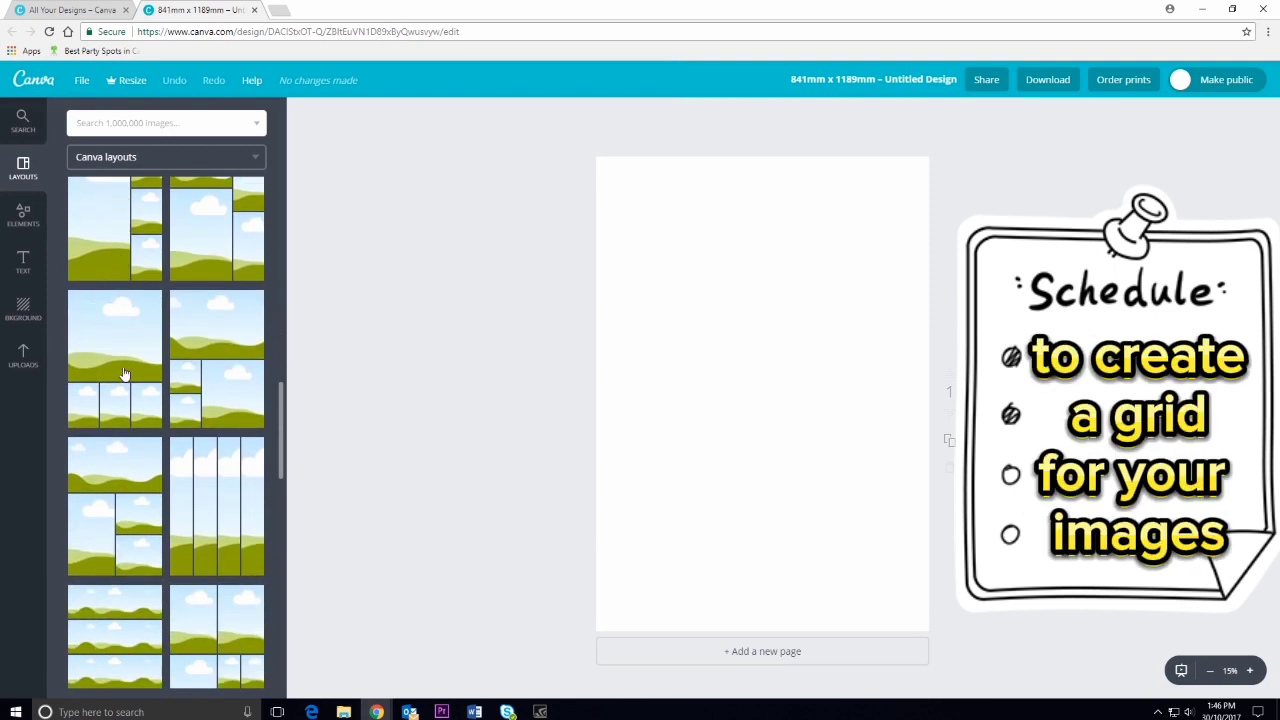
# Apply the free dark blue-to-black gradient background to the blank page.
pyautogui.click(24, 310)
pyautogui.scroll(-3, 241, 353)
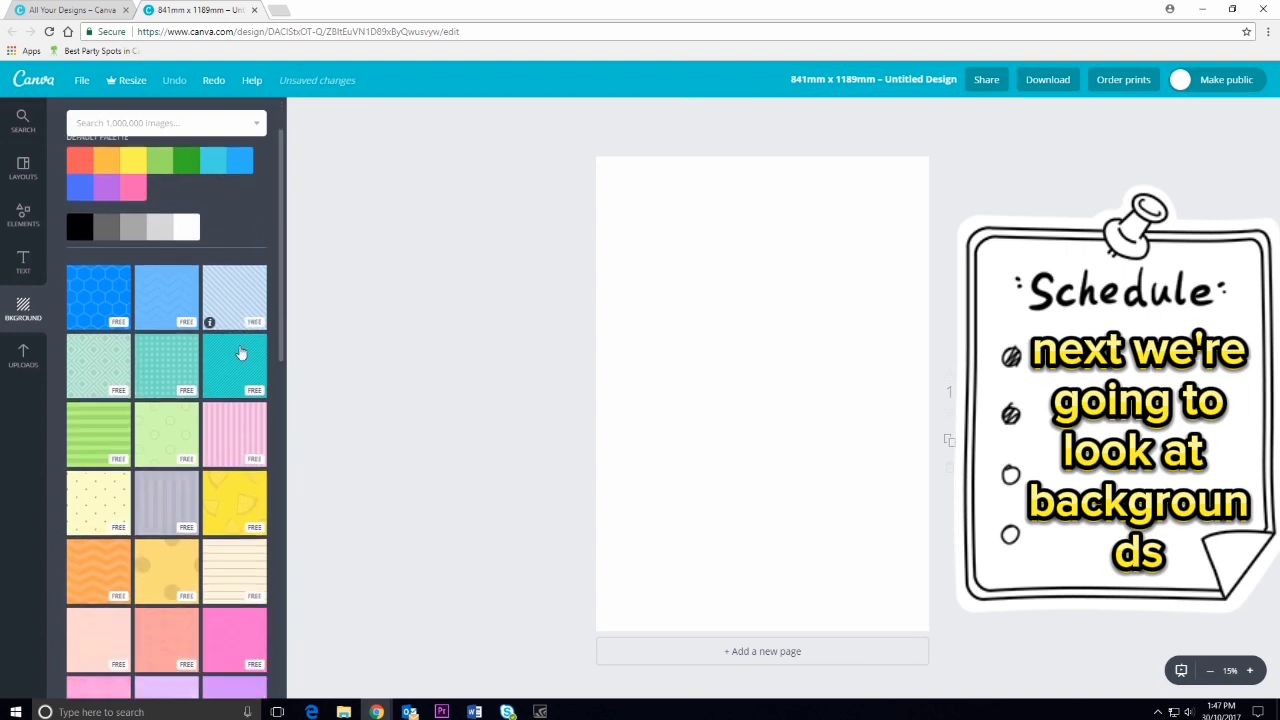
pyautogui.scroll(-5, 241, 353)
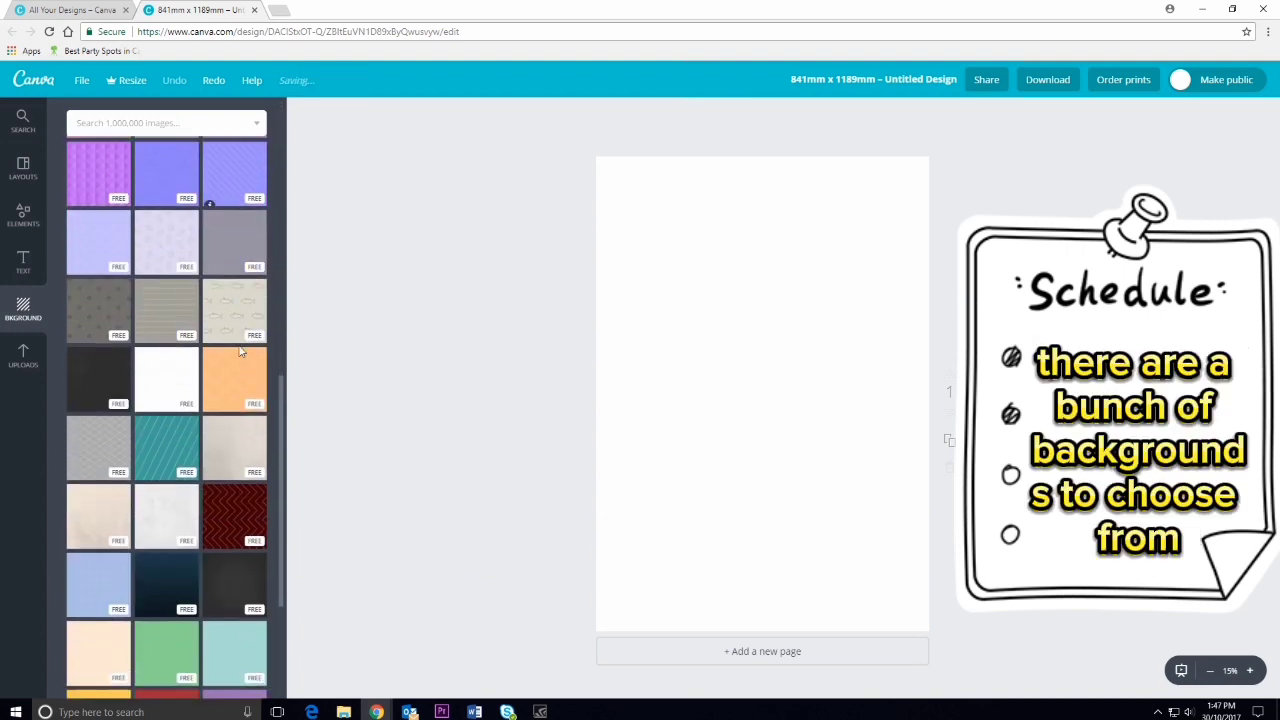
pyautogui.scroll(-1, 241, 353)
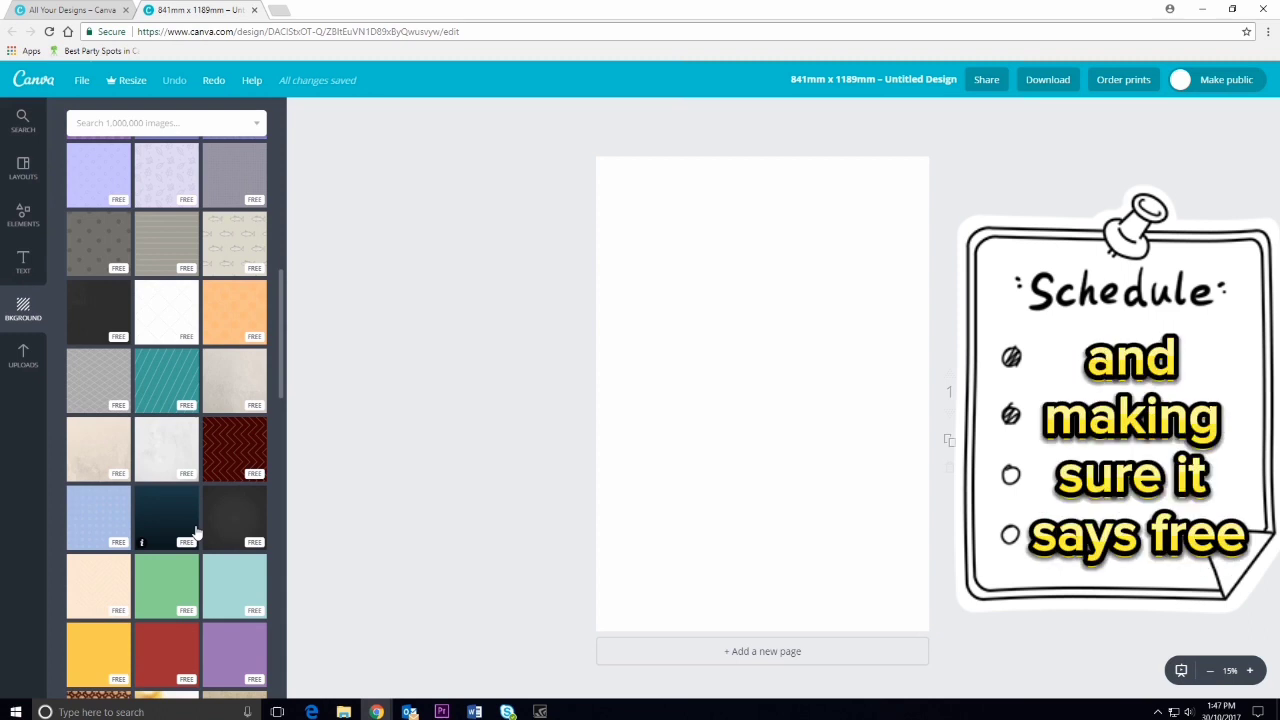
pyautogui.click(196, 531)
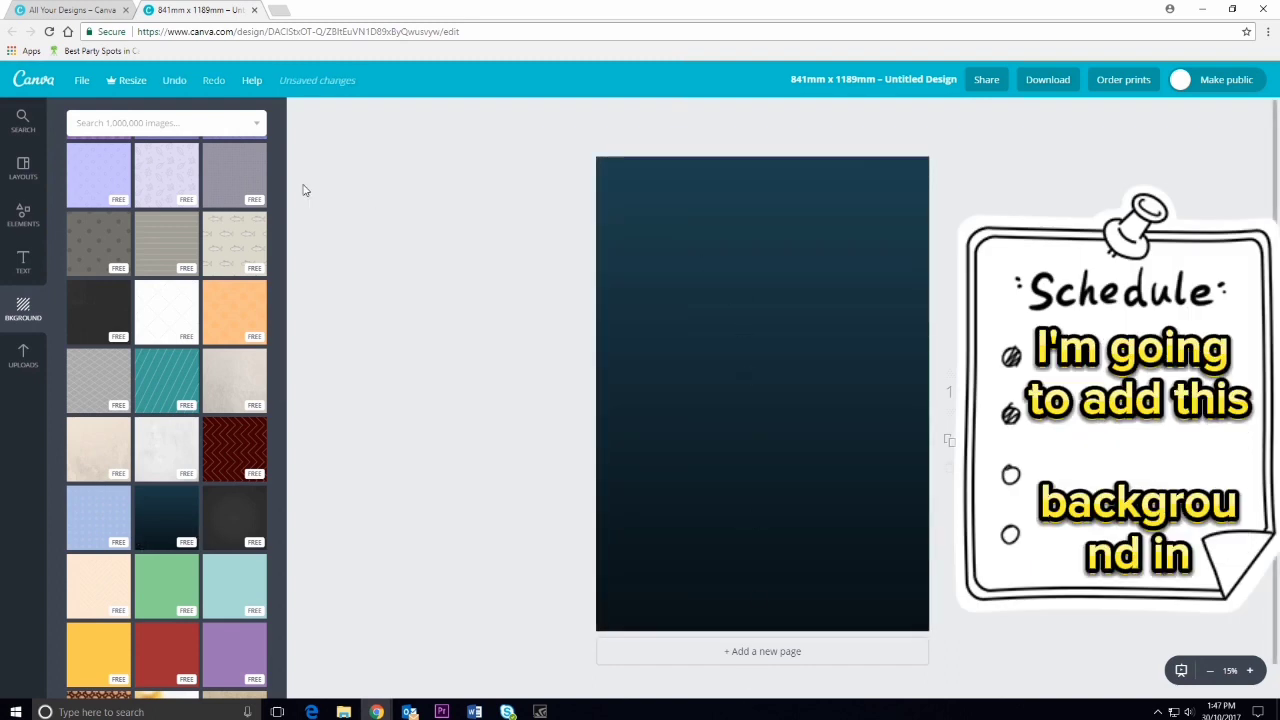
# Add a heading text element and place it centred near the top of the page.
pyautogui.click(23, 262)
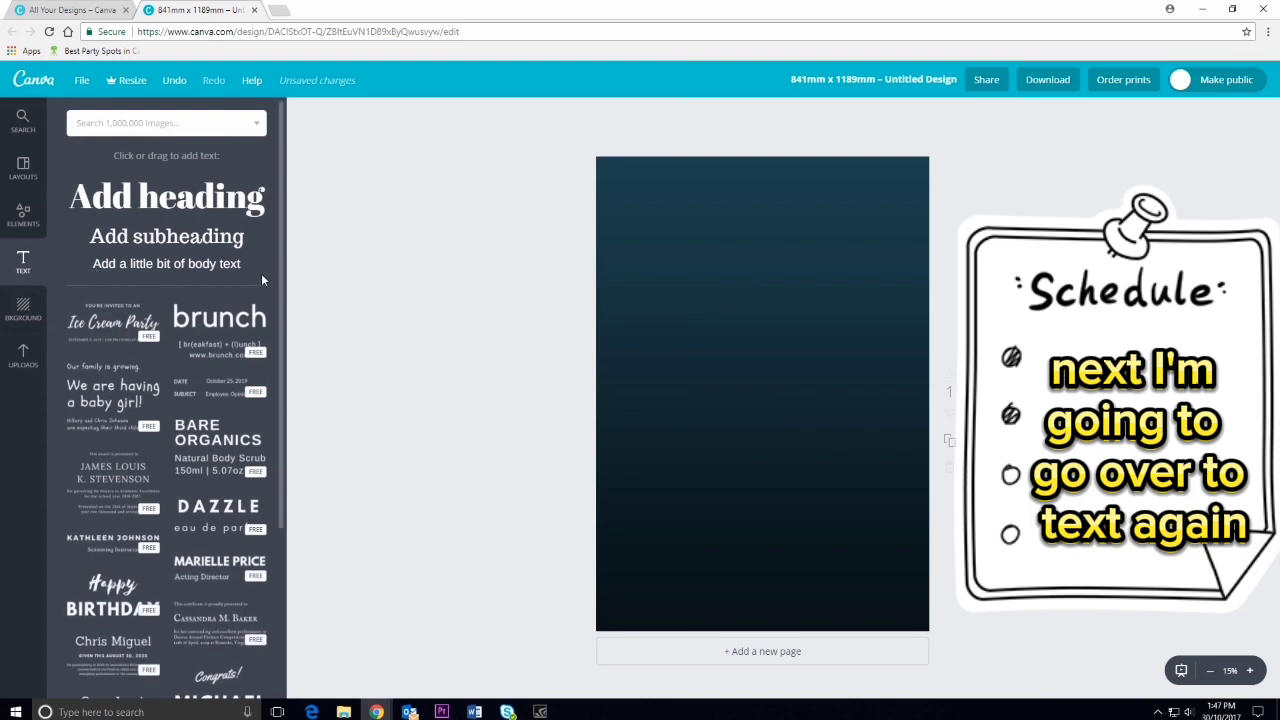
pyautogui.scroll(-5, 261, 280)
pyautogui.scroll(-7, 261, 281)
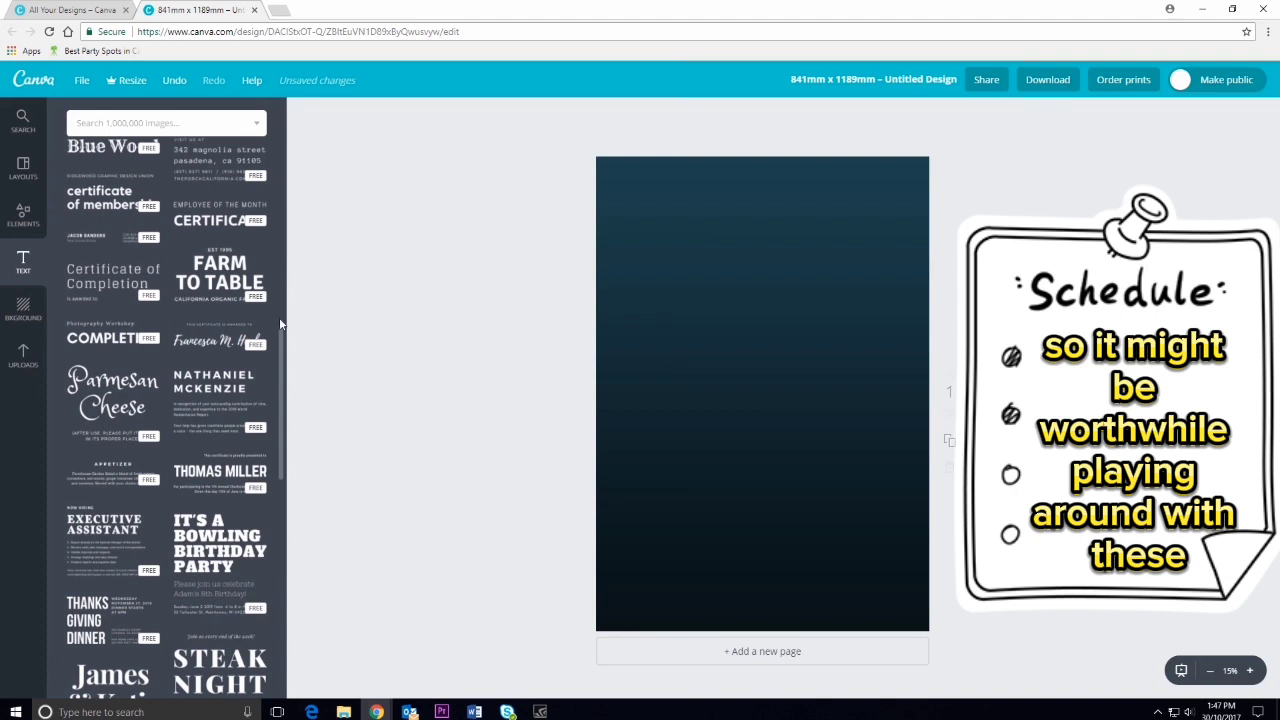
pyautogui.moveTo(283, 342); pyautogui.dragTo(278, 124)
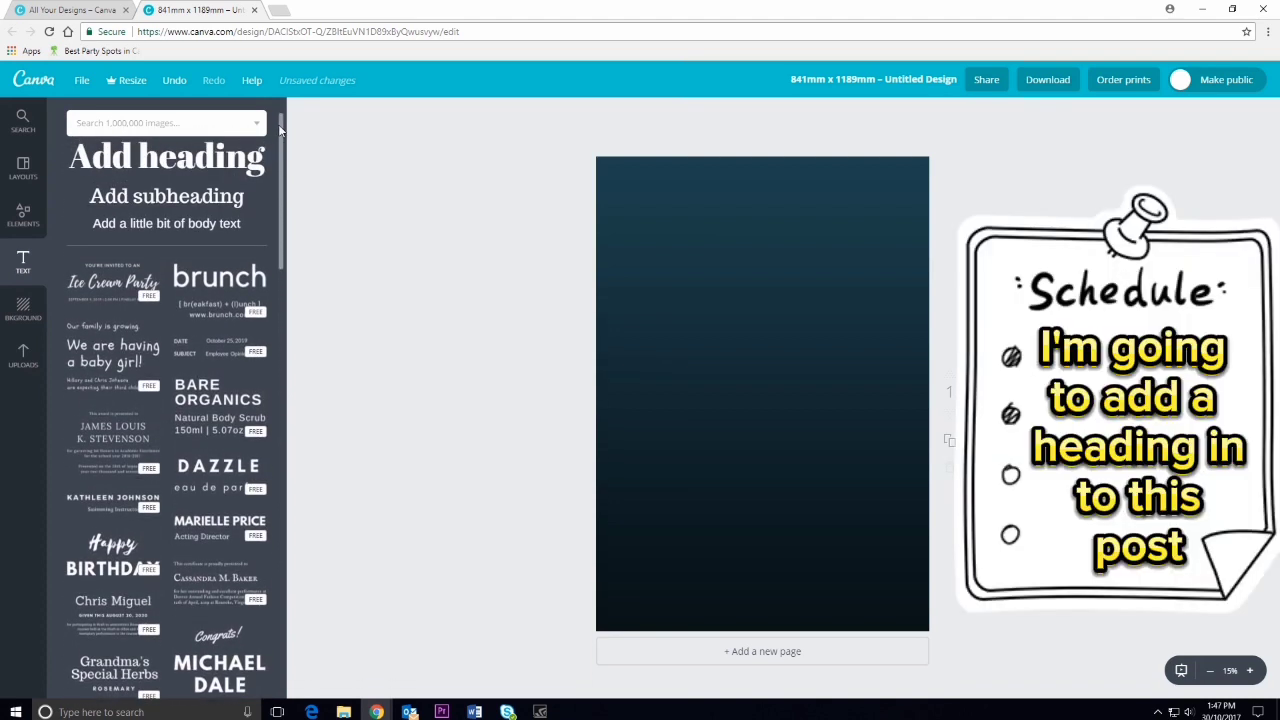
pyautogui.click(206, 168)
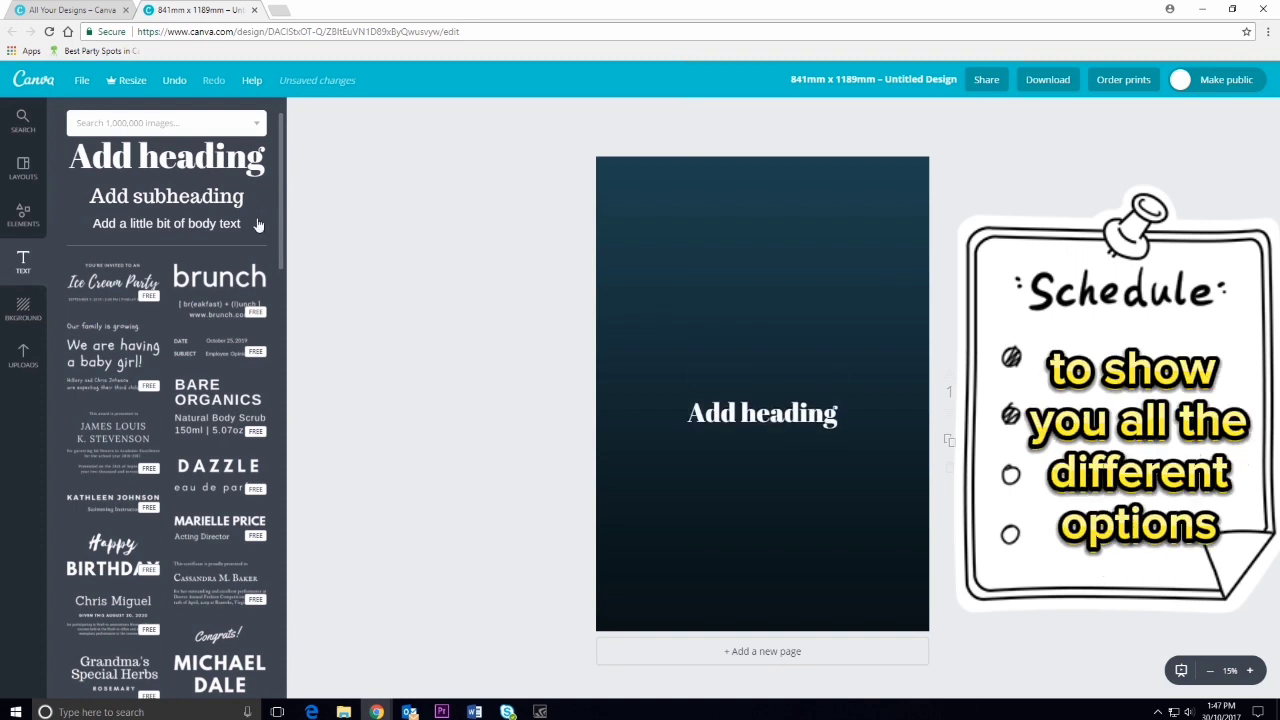
pyautogui.moveTo(771, 391); pyautogui.dragTo(772, 192)
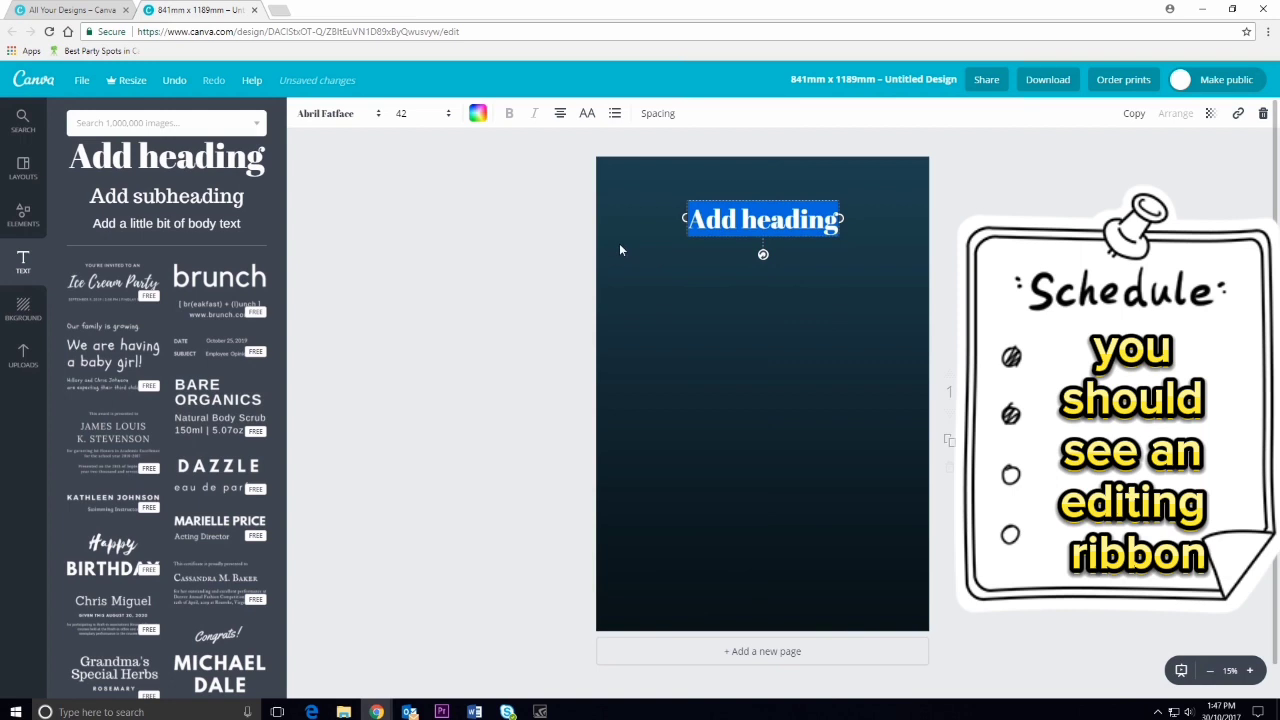
# Set the heading's font size to 56 and its text colour to a custom black.
pyautogui.click(422, 114)
pyautogui.click(408, 390)
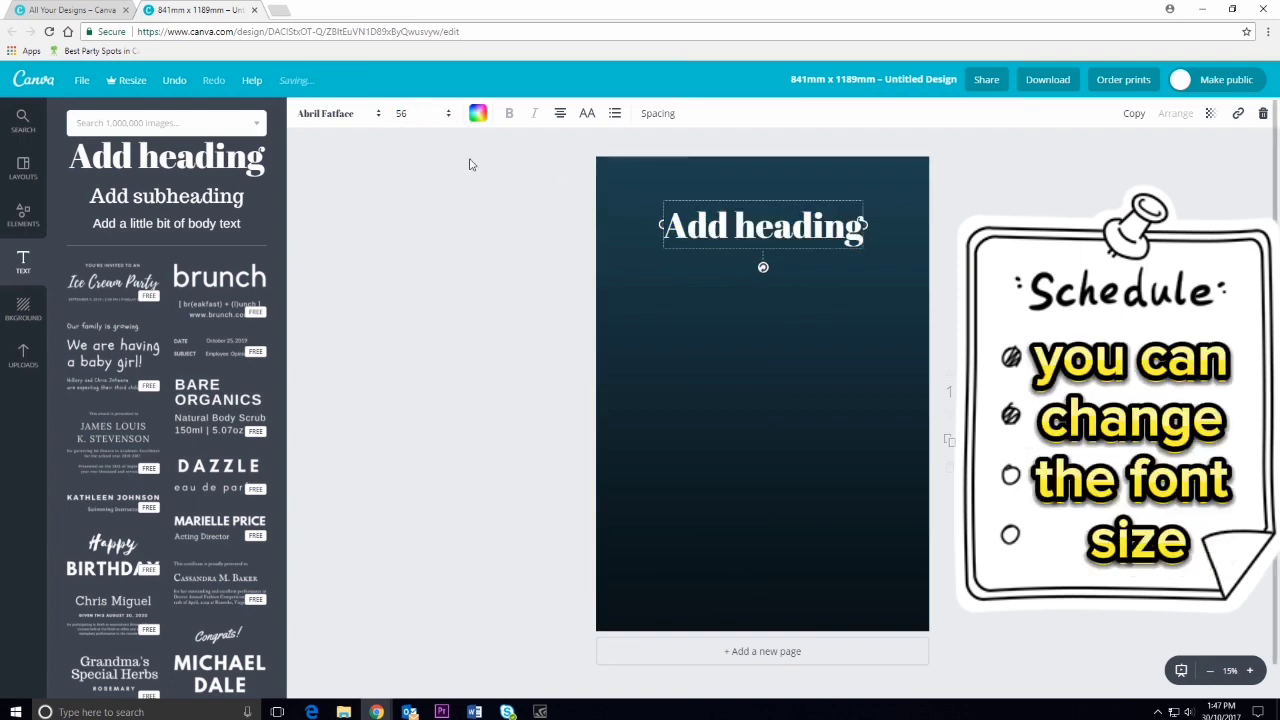
pyautogui.click(478, 113)
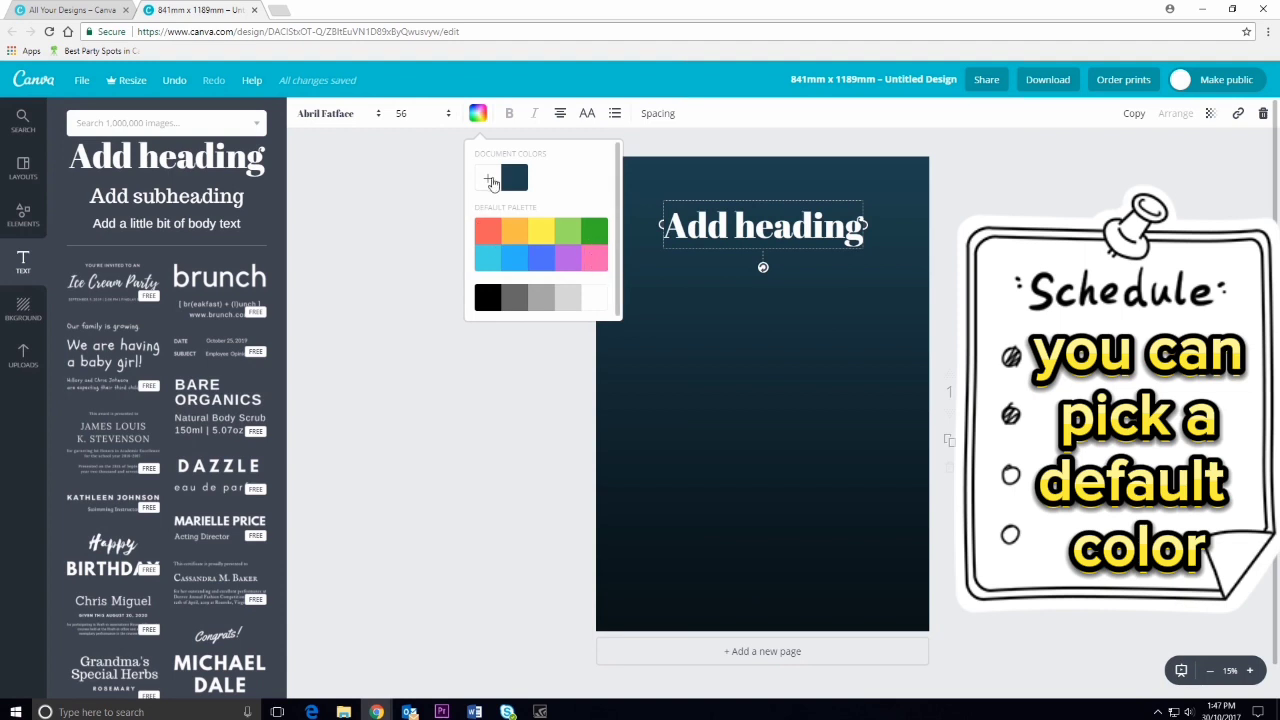
pyautogui.click(491, 183)
pyautogui.moveTo(564, 254)
pyautogui.mouseDown()
pyautogui.moveTo(565, 206)
pyautogui.moveTo(557, 291)
pyautogui.moveTo(555, 234)
pyautogui.mouseUp()
pyautogui.moveTo(505, 332); pyautogui.dragTo(643, 343)
pyautogui.click(569, 417)
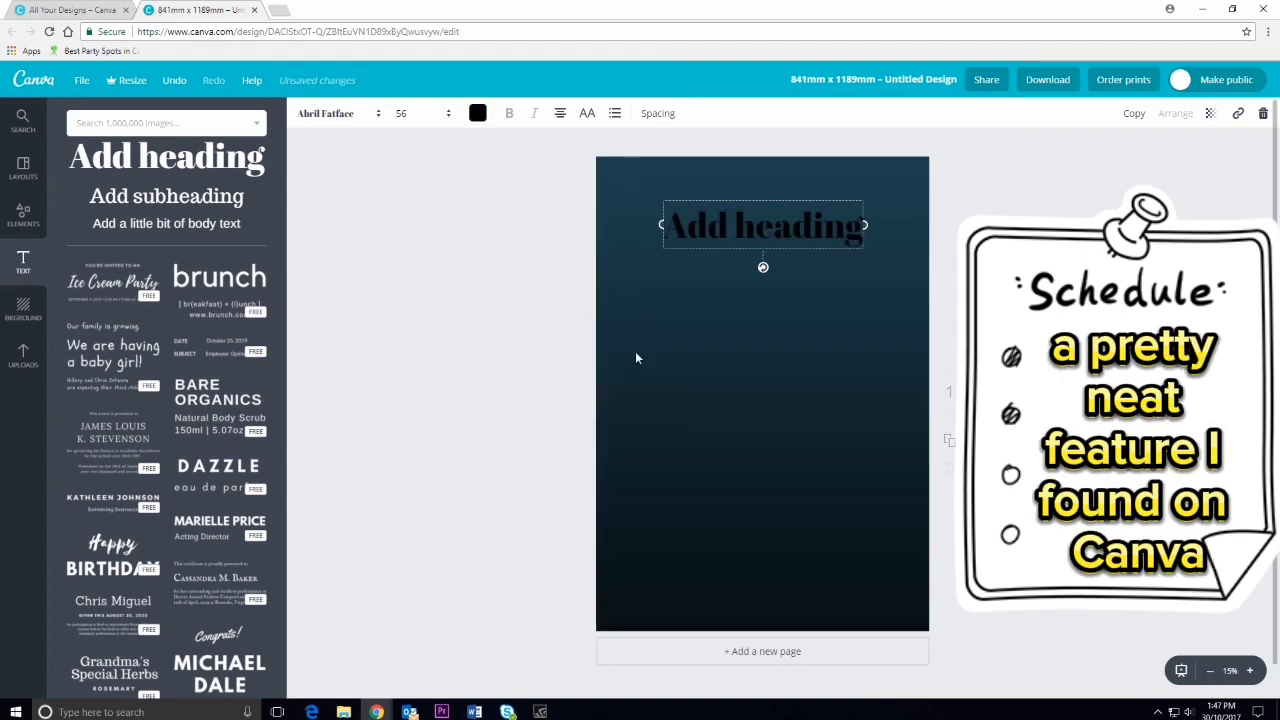
# Move the heading slightly higher and replace its text with "Write Something Here.".
pyautogui.moveTo(760, 193); pyautogui.dragTo(760, 186)
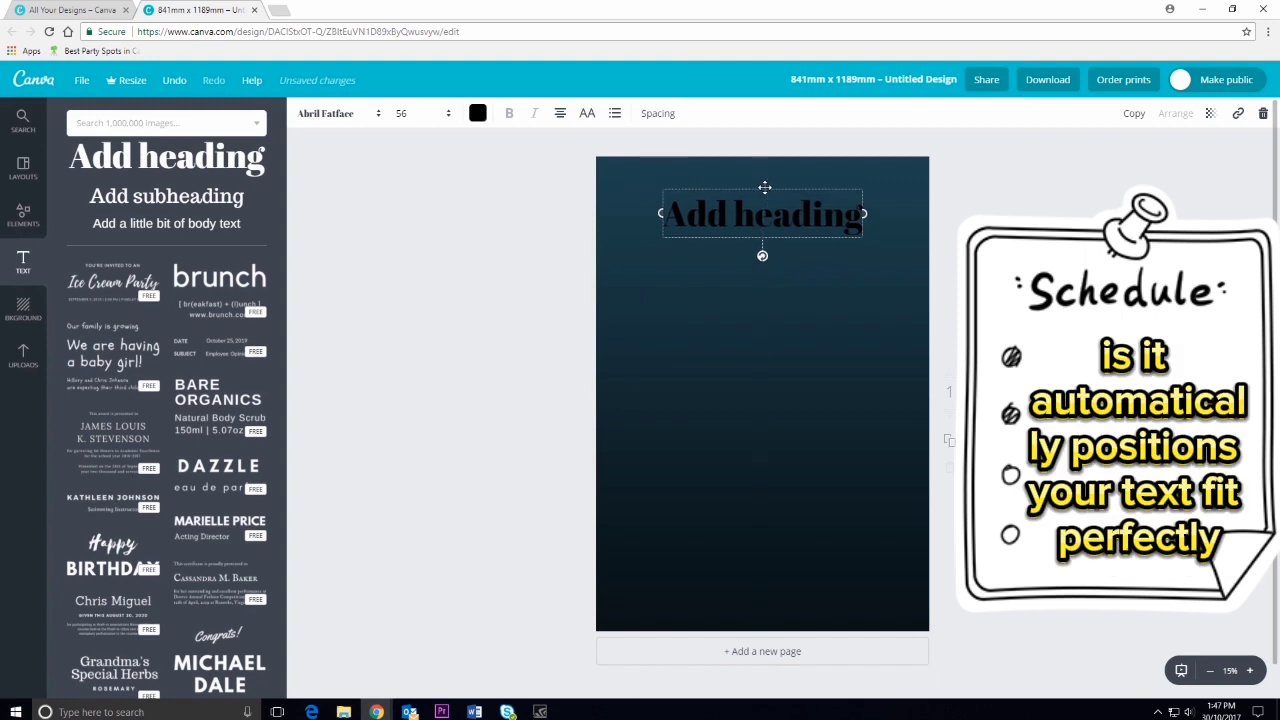
pyautogui.moveTo(670, 214); pyautogui.dragTo(873, 219)
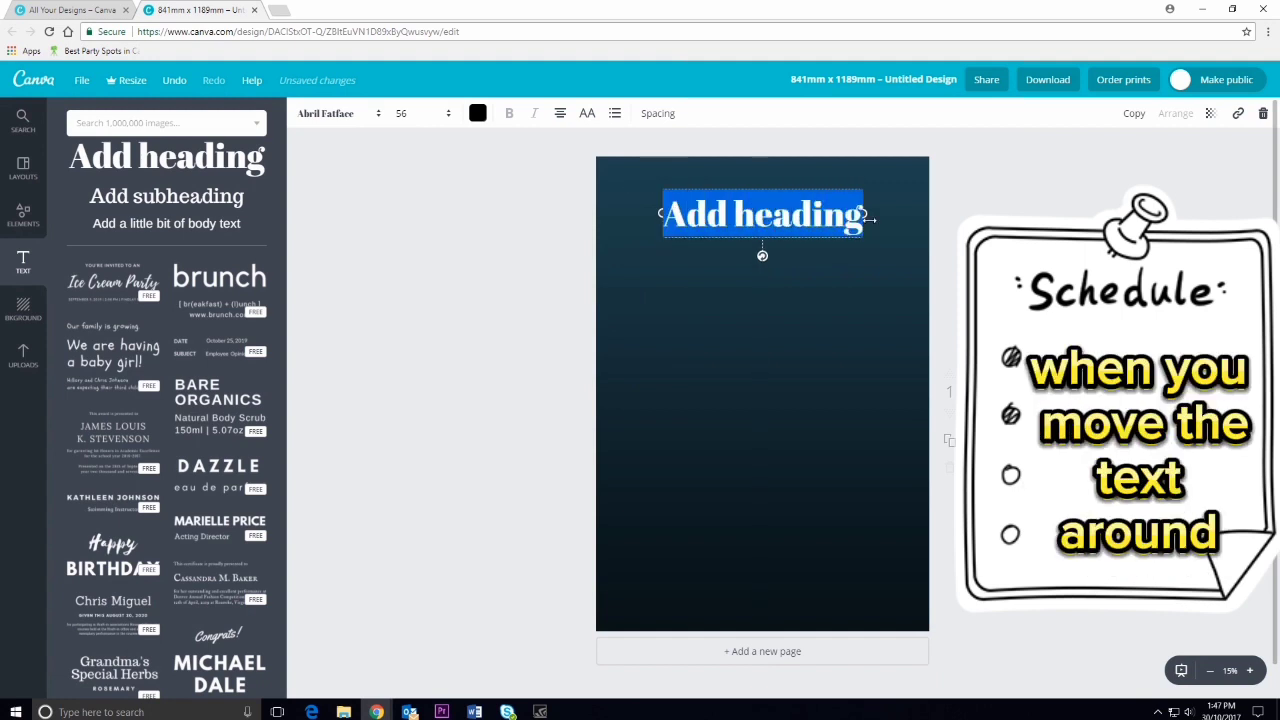
pyautogui.press('BackSpace')
pyautogui.write('Write Something Here.')
# Add a body text element reading "Write a little bit more here" and place it centred below the heading.
pyautogui.click(134, 229)
pyautogui.write('Write a little bit more here')
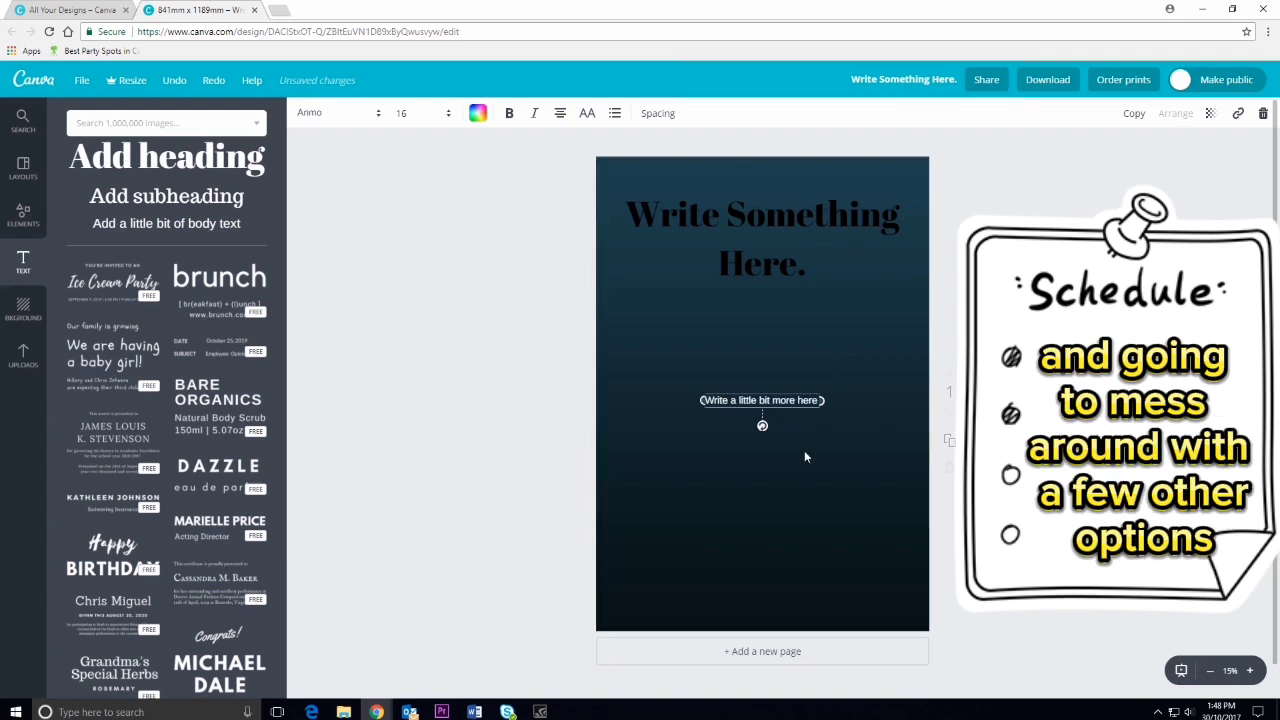
pyautogui.moveTo(766, 400); pyautogui.dragTo(766, 337)
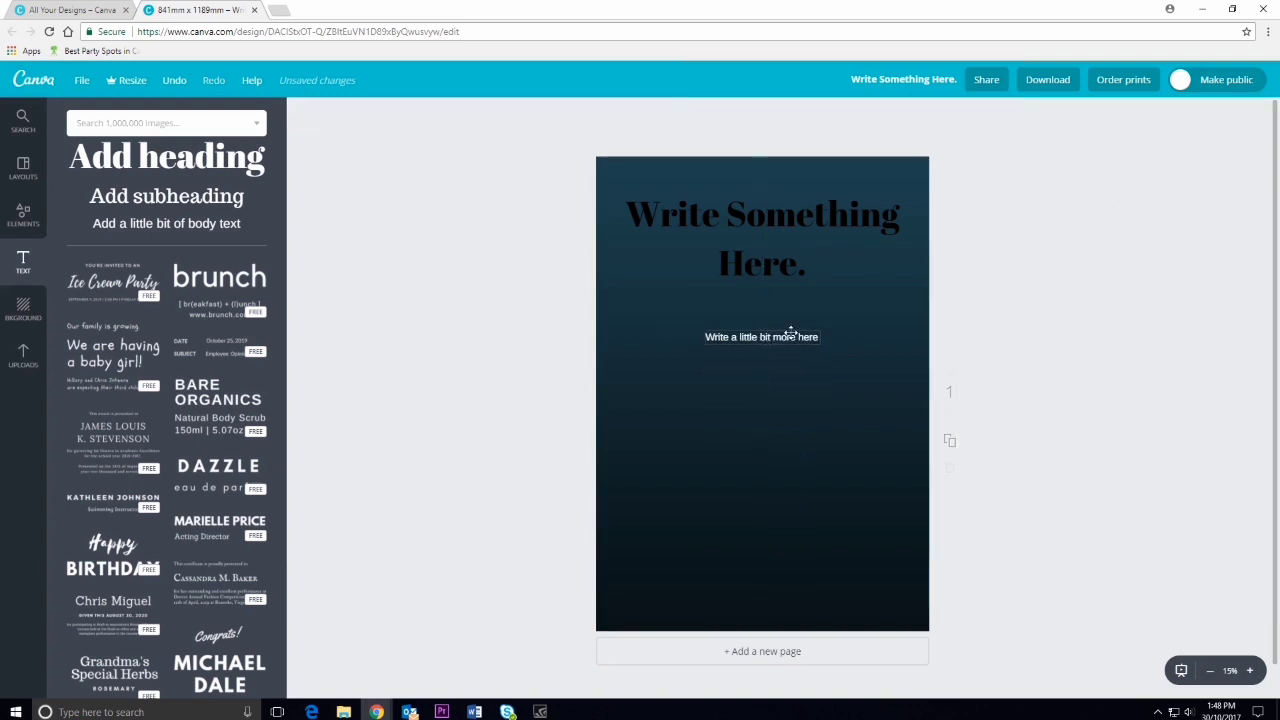
# Format the body text at size 36 in bold and move it up close beneath the heading.
pyautogui.click(448, 113)
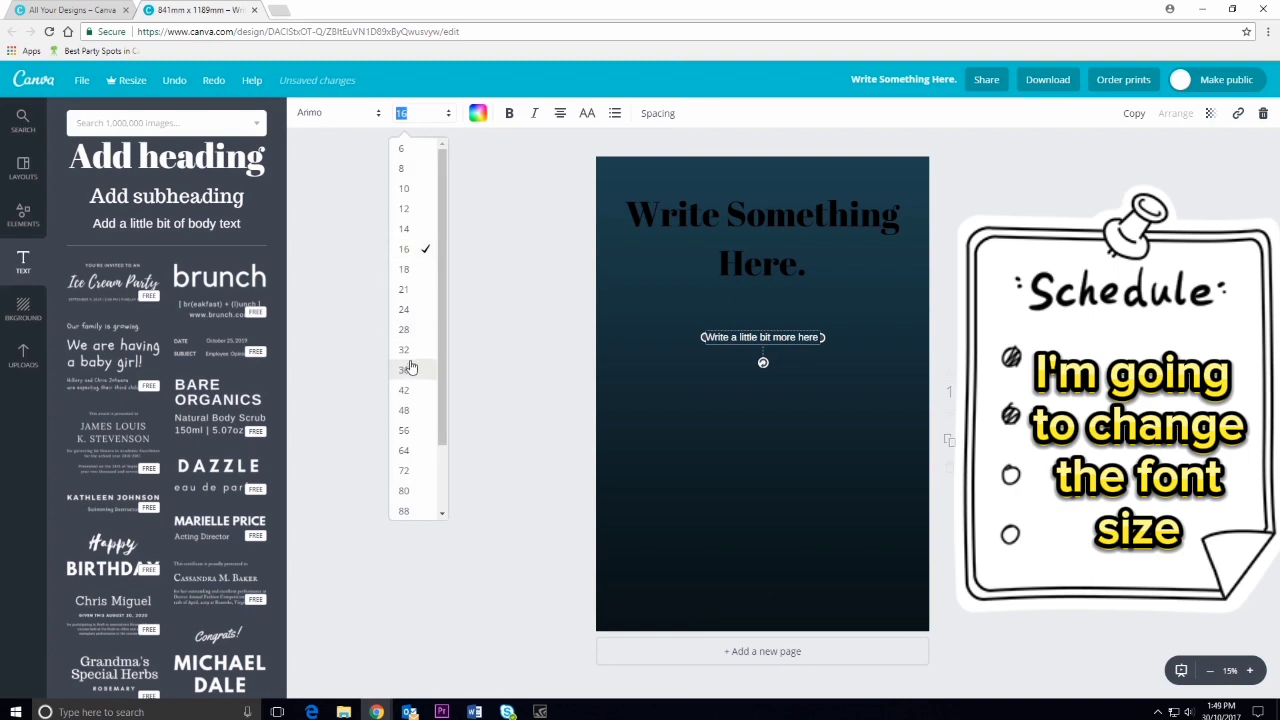
pyautogui.click(409, 366)
pyautogui.click(509, 114)
pyautogui.click(536, 113)
pyautogui.click(657, 113)
pyautogui.moveTo(740, 153)
pyautogui.mouseDown()
pyautogui.moveTo(830, 148)
pyautogui.moveTo(732, 153)
pyautogui.mouseUp()
pyautogui.click(771, 340)
pyautogui.moveTo(772, 330); pyautogui.dragTo(770, 304)
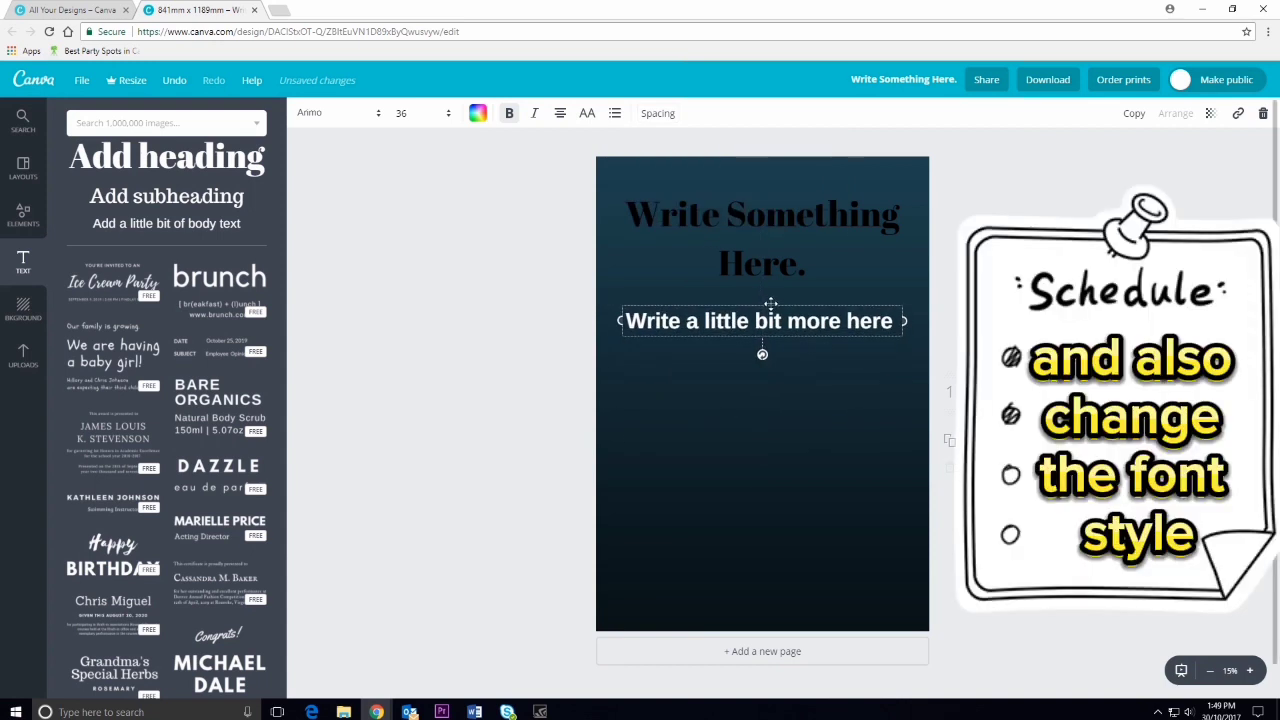
# Change the body text's font to Chewy.
pyautogui.click(330, 113)
pyautogui.scroll(-5, 417, 314)
pyautogui.click(328, 338)
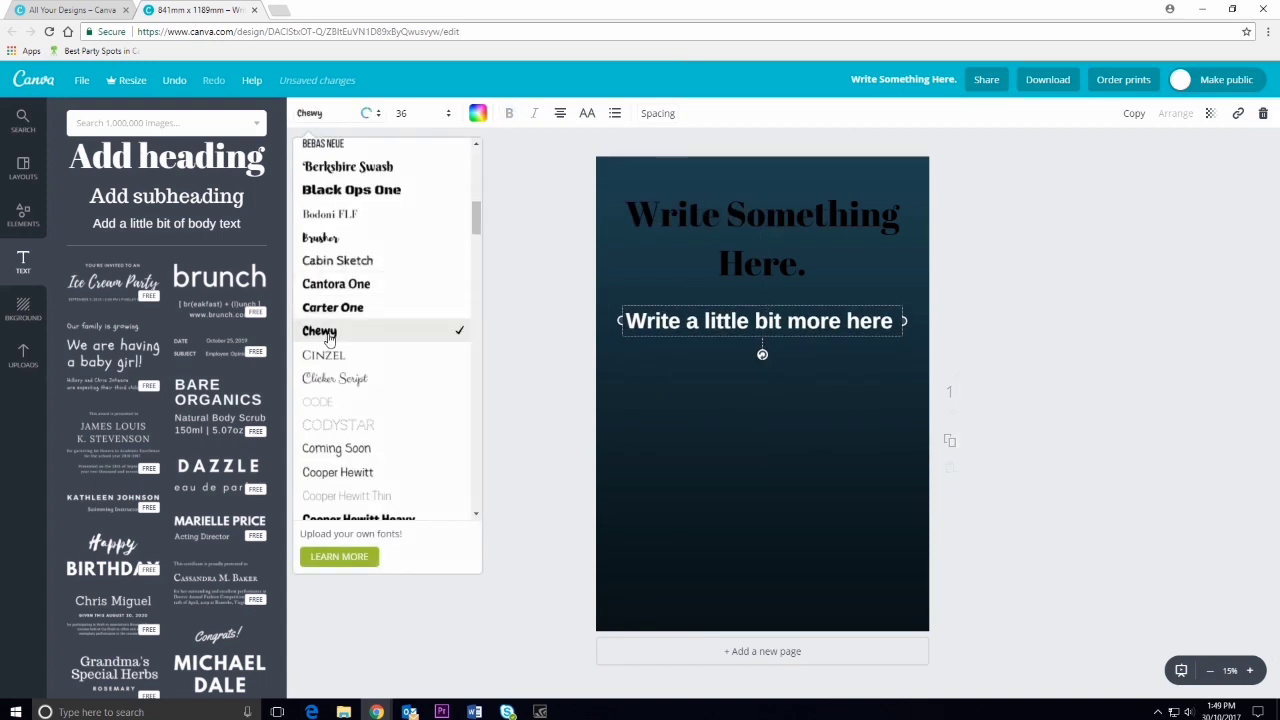
pyautogui.click(345, 328)
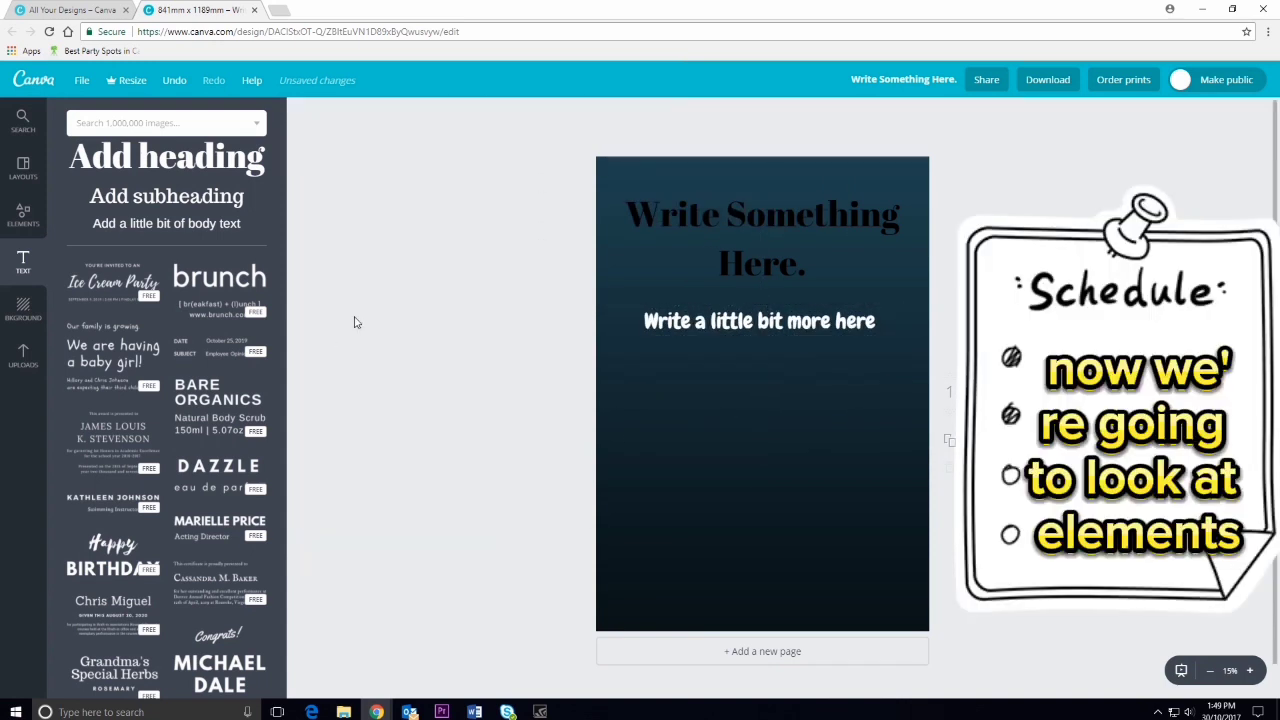
# Add the green aurora photo from the free photos onto the lower part of the poster.
pyautogui.click(12, 217)
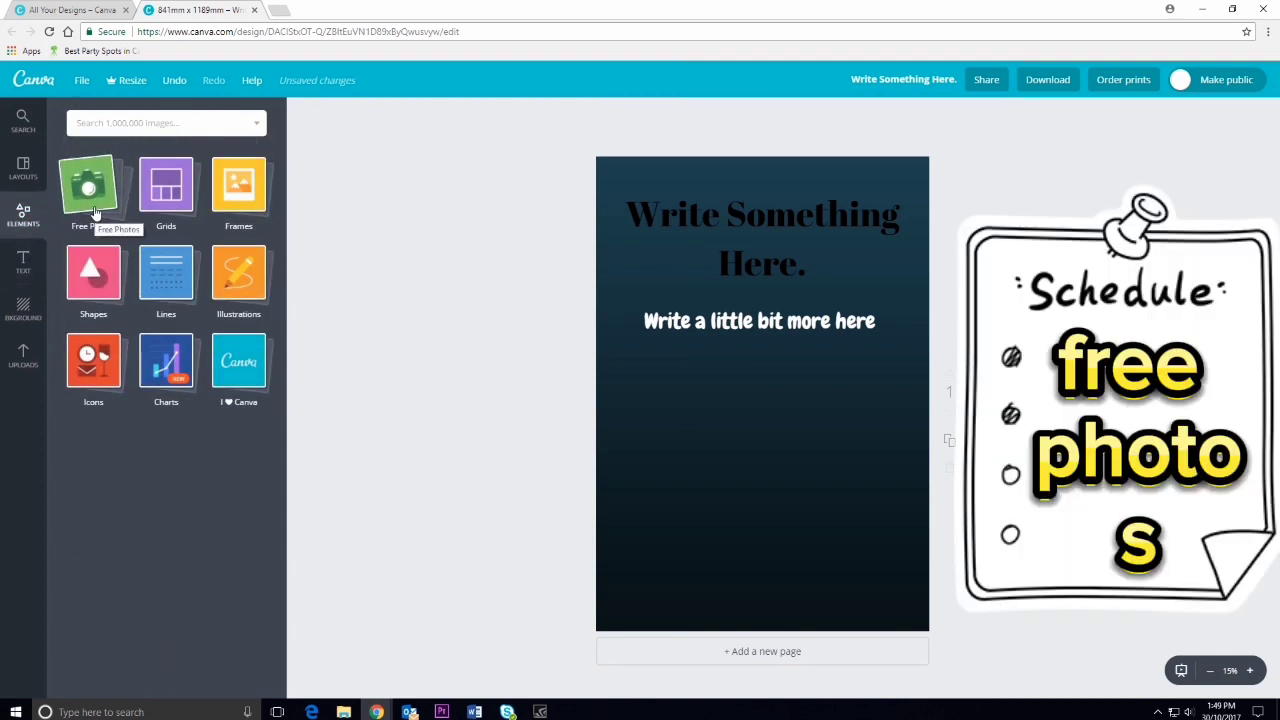
pyautogui.click(95, 213)
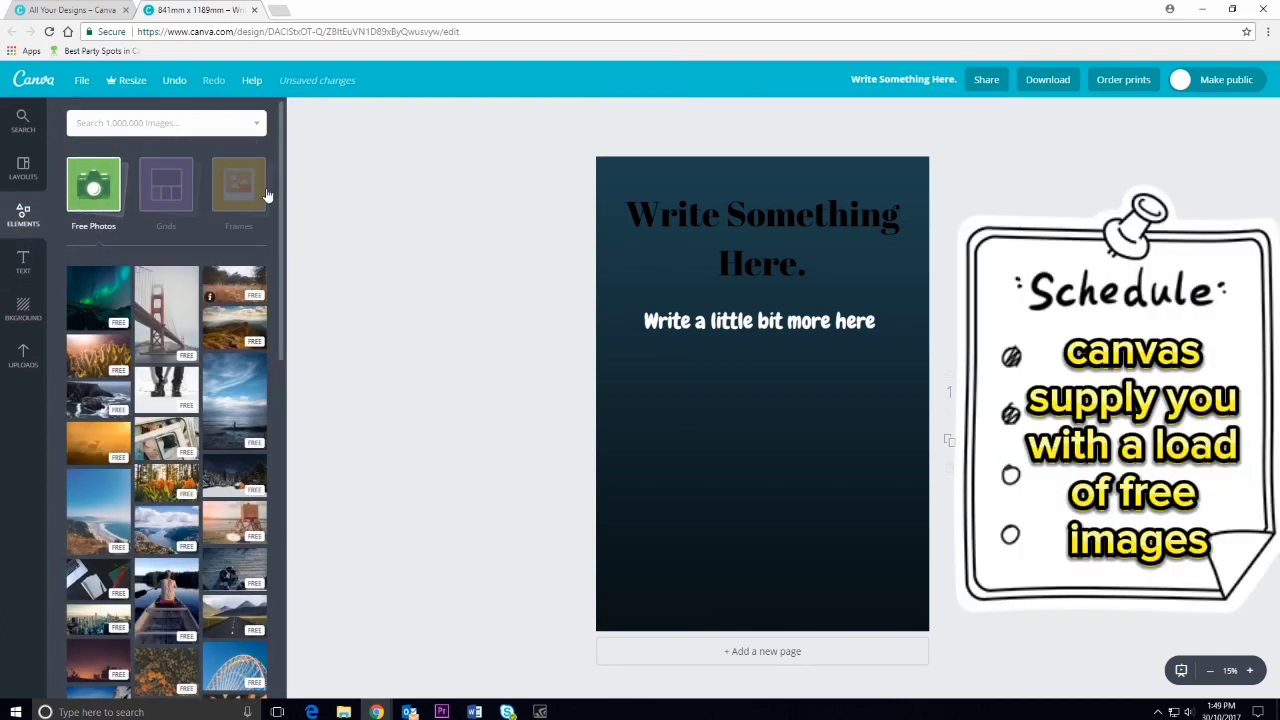
pyautogui.scroll(-1, 105, 289)
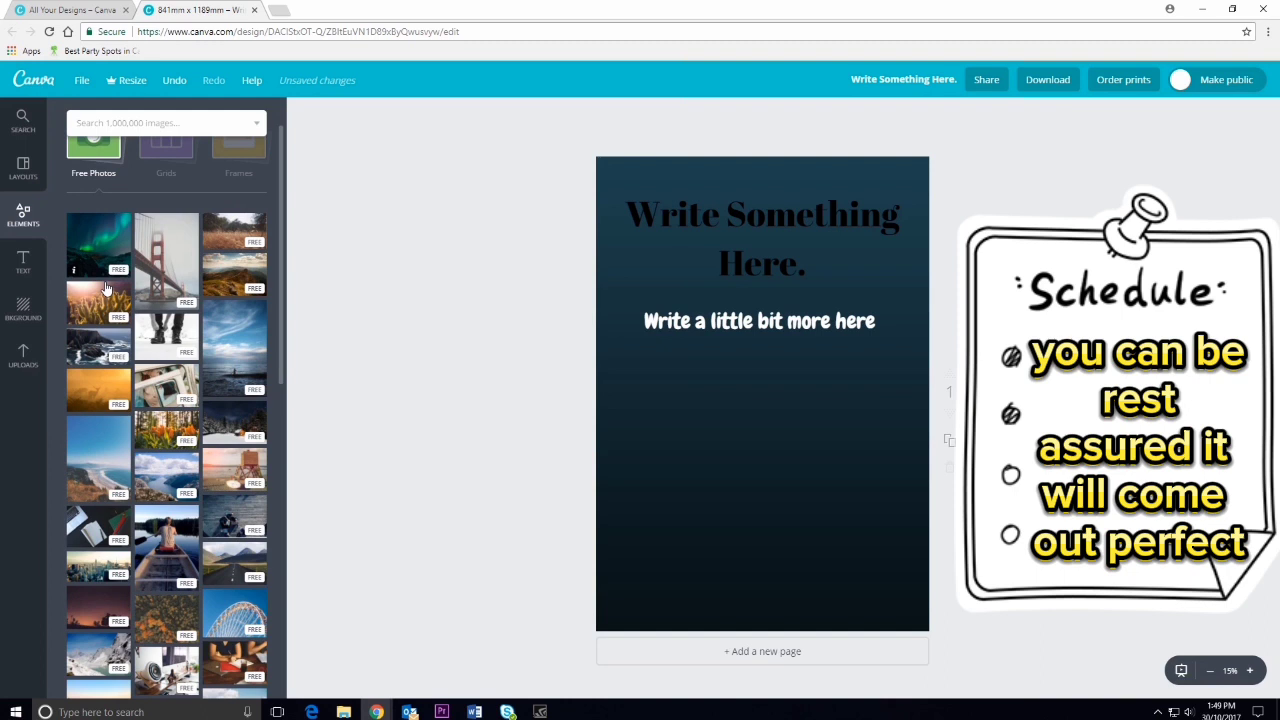
pyautogui.moveTo(107, 288); pyautogui.dragTo(619, 548)
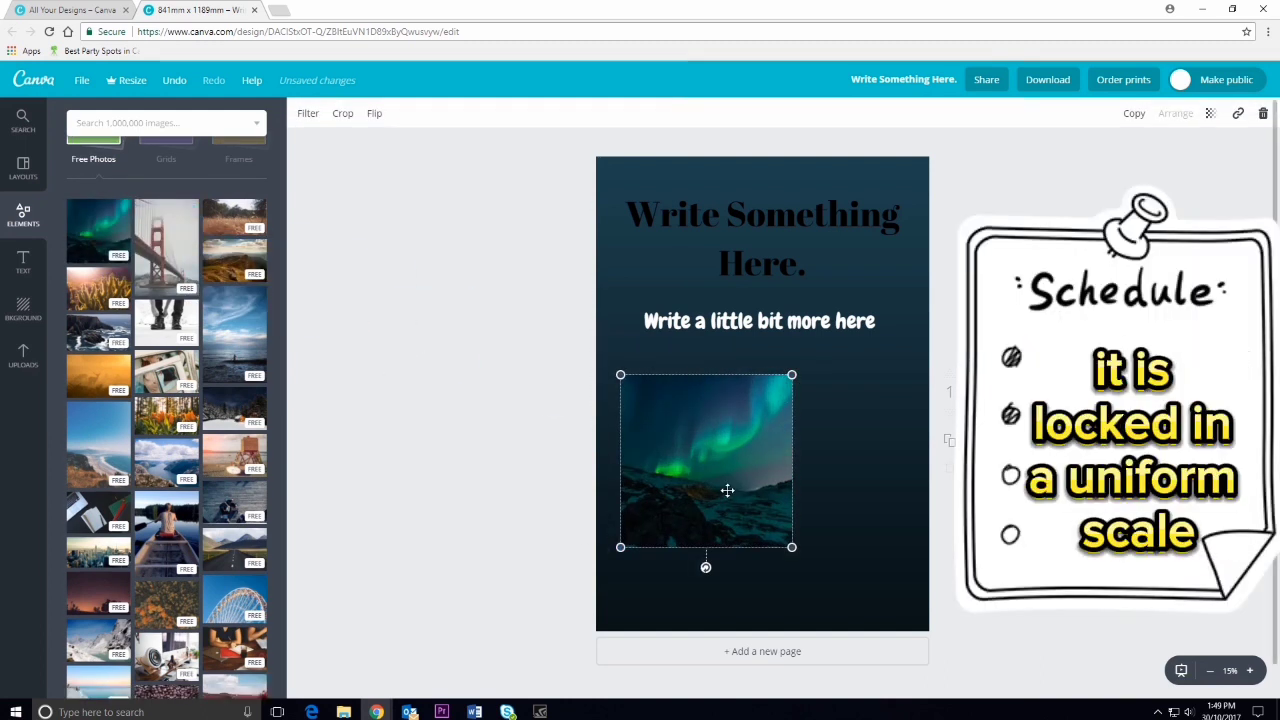
# Enlarge and reposition the aurora photo until it covers the entire poster.
pyautogui.moveTo(706, 497); pyautogui.dragTo(762, 464)
pyautogui.moveTo(675, 513); pyautogui.dragTo(609, 580)
pyautogui.moveTo(684, 540); pyautogui.dragTo(727, 422)
pyautogui.moveTo(637, 451); pyautogui.dragTo(596, 631)
pyautogui.moveTo(888, 631); pyautogui.dragTo(929, 620)
pyautogui.moveTo(929, 198); pyautogui.dragTo(929, 153)
pyautogui.moveTo(597, 619); pyautogui.dragTo(424, 635)
pyautogui.moveTo(560, 572); pyautogui.dragTo(815, 455)
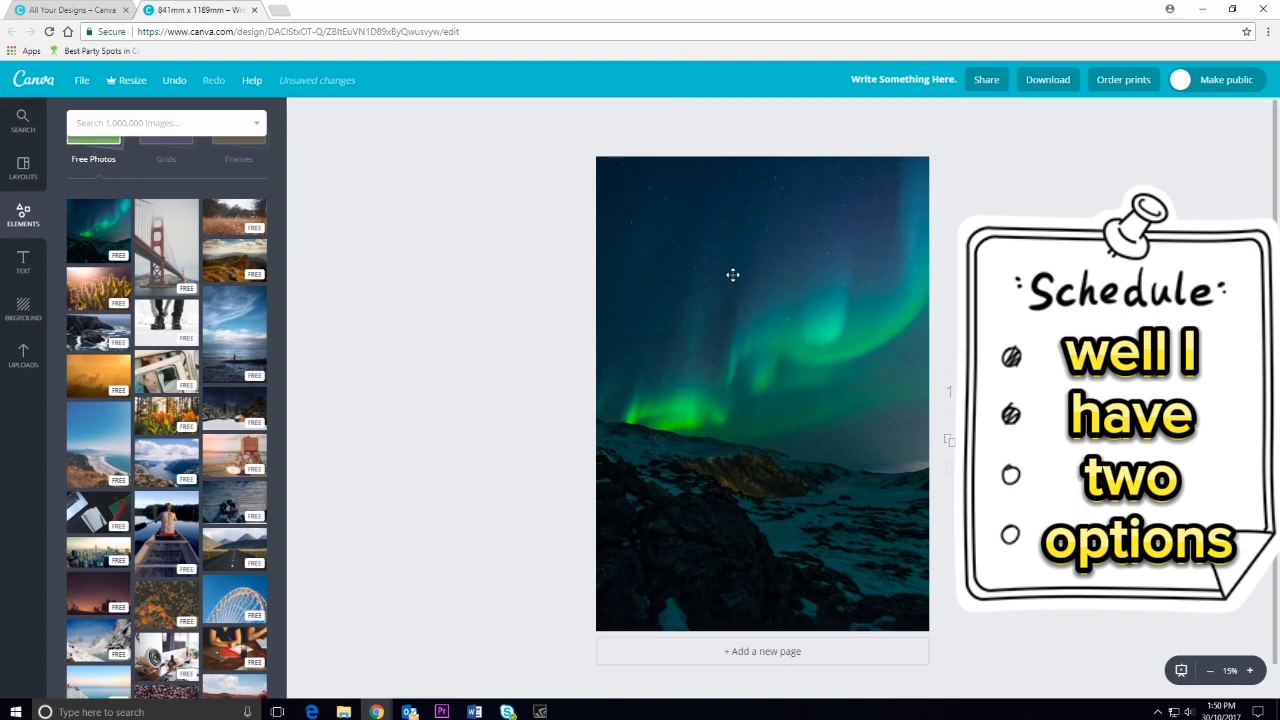
# Make the aurora photo partly transparent so the text shows through.
pyautogui.click(1210, 113)
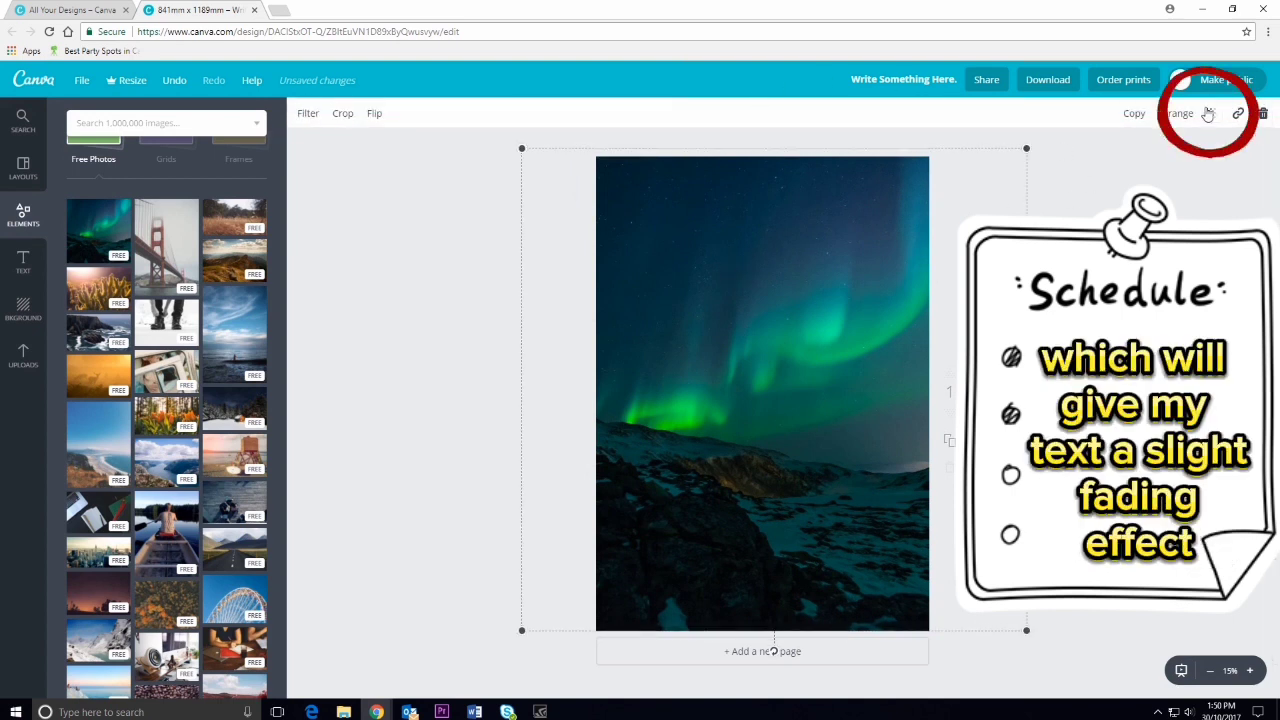
pyautogui.moveTo(1222, 153); pyautogui.dragTo(1124, 165)
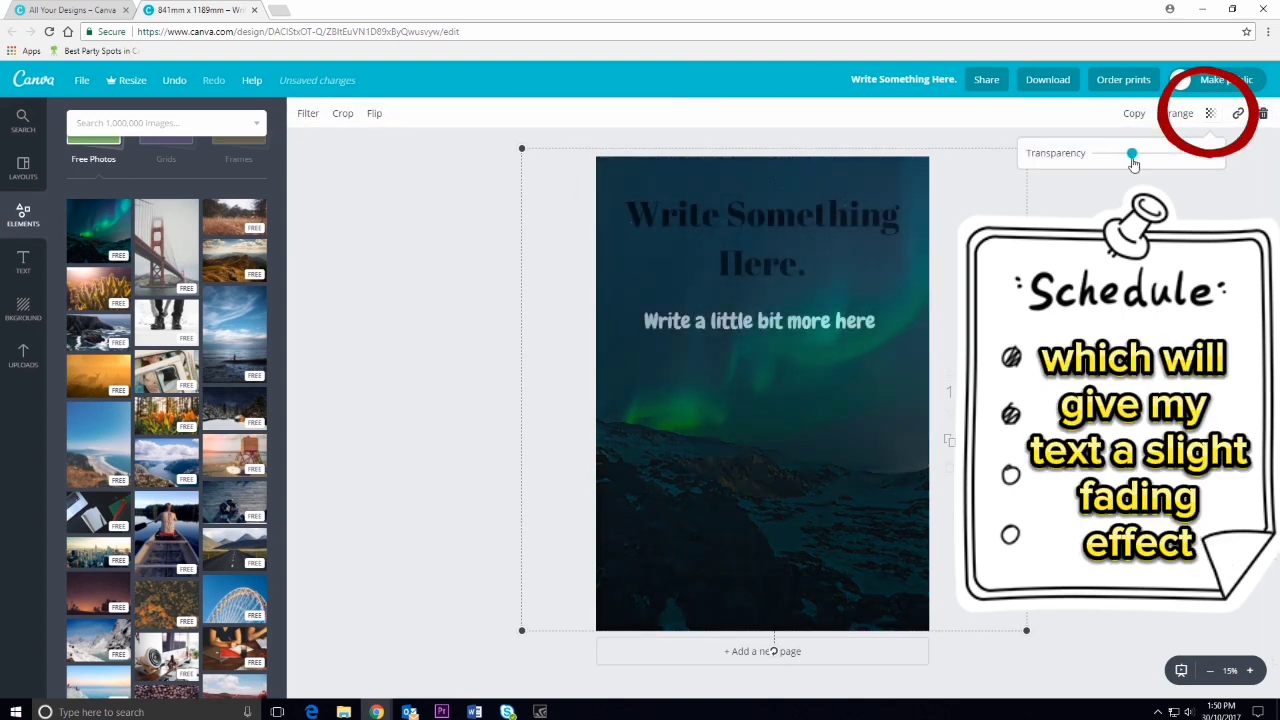
pyautogui.click(1210, 113)
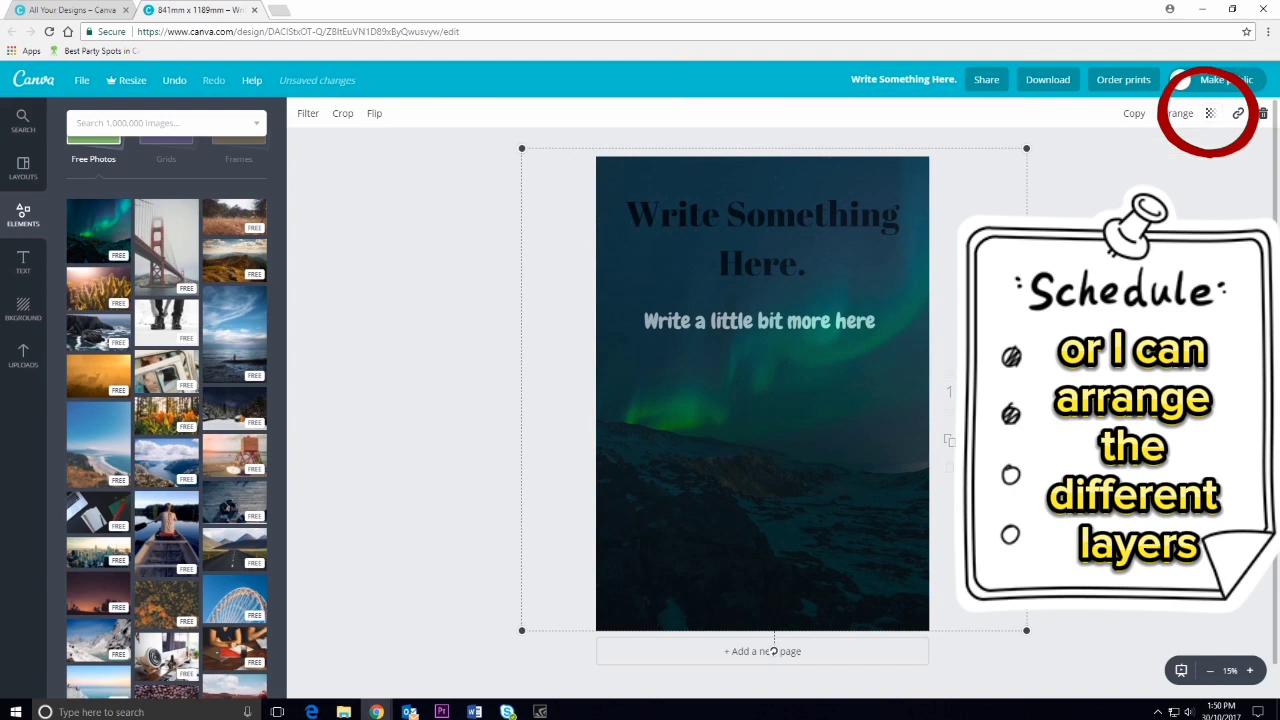
# Send the aurora photo backward until it lies behind both the body text and the heading.
pyautogui.click(1176, 114)
pyautogui.click(1165, 175)
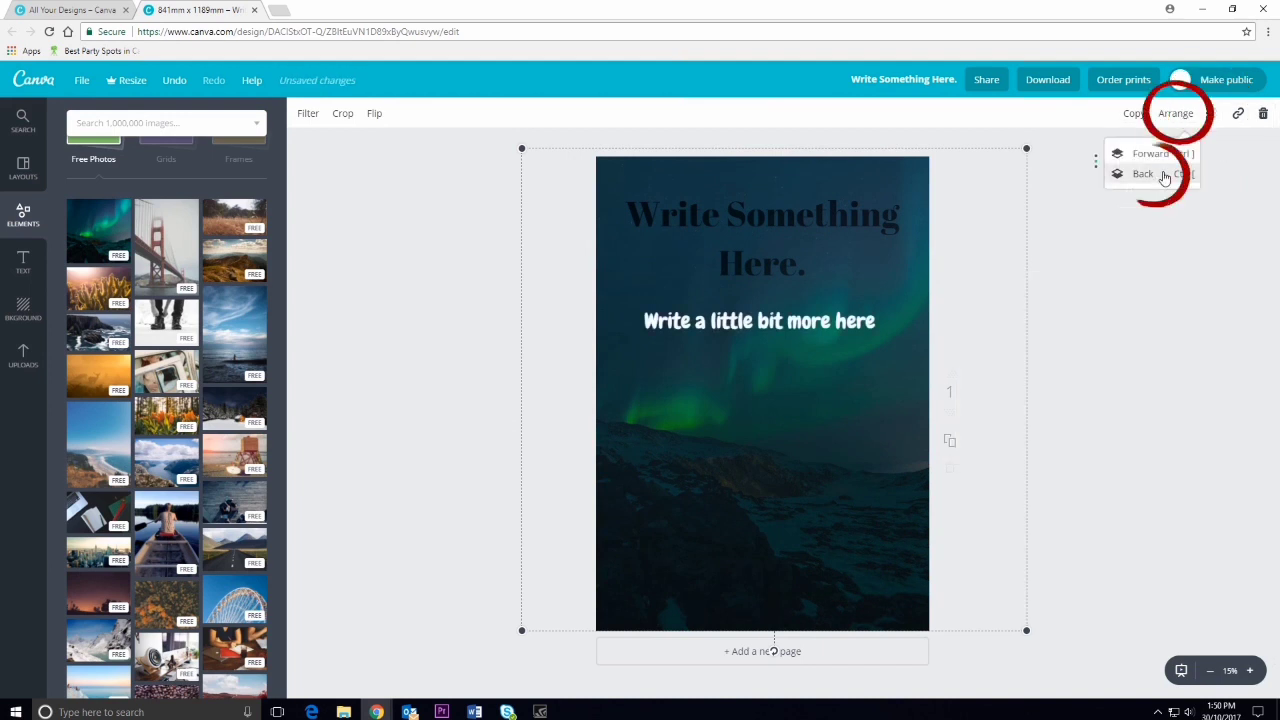
pyautogui.click(1140, 175)
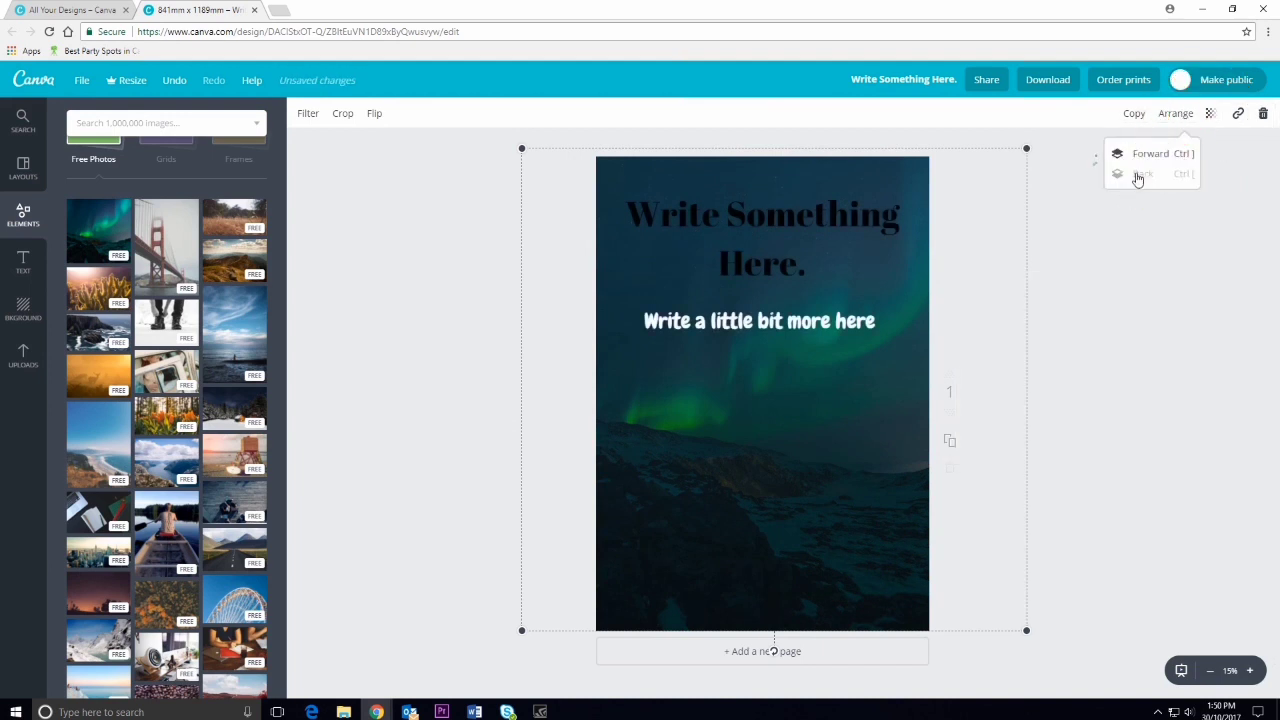
pyautogui.click(1121, 298)
pyautogui.scroll(1, 93, 187)
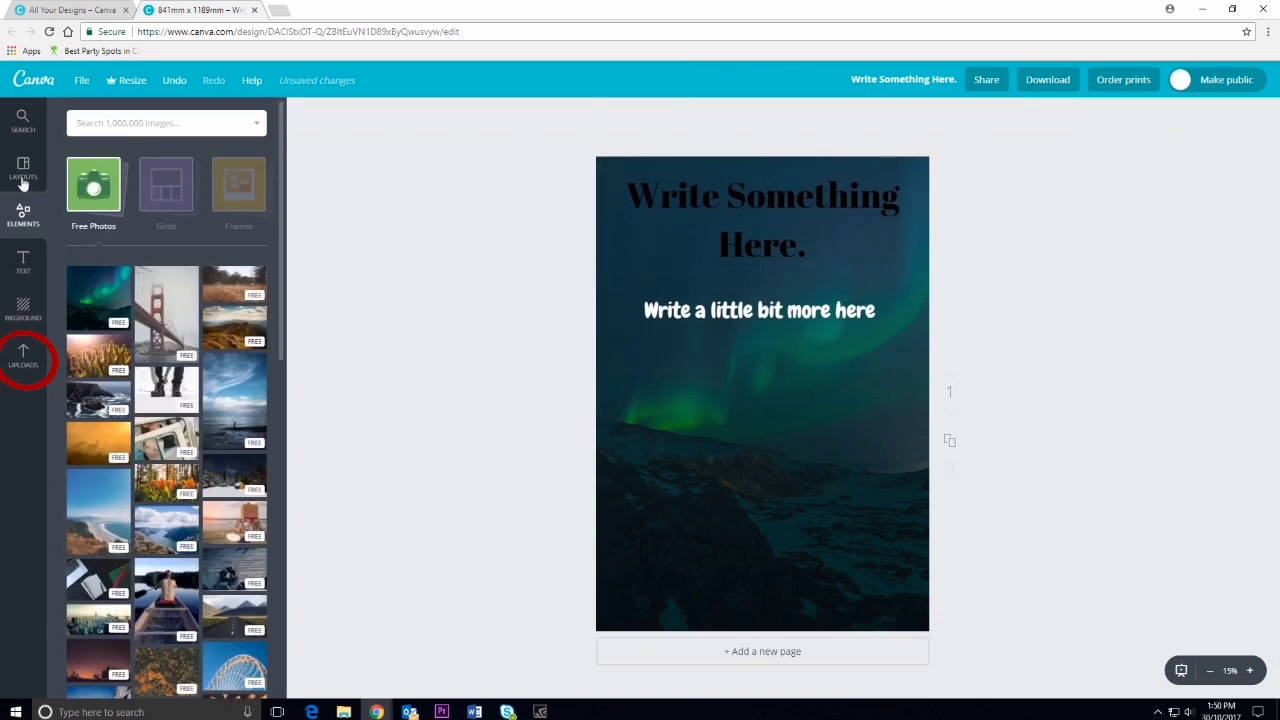
# Upload the Sky image from the computer to the personal image uploads.
pyautogui.click(23, 356)
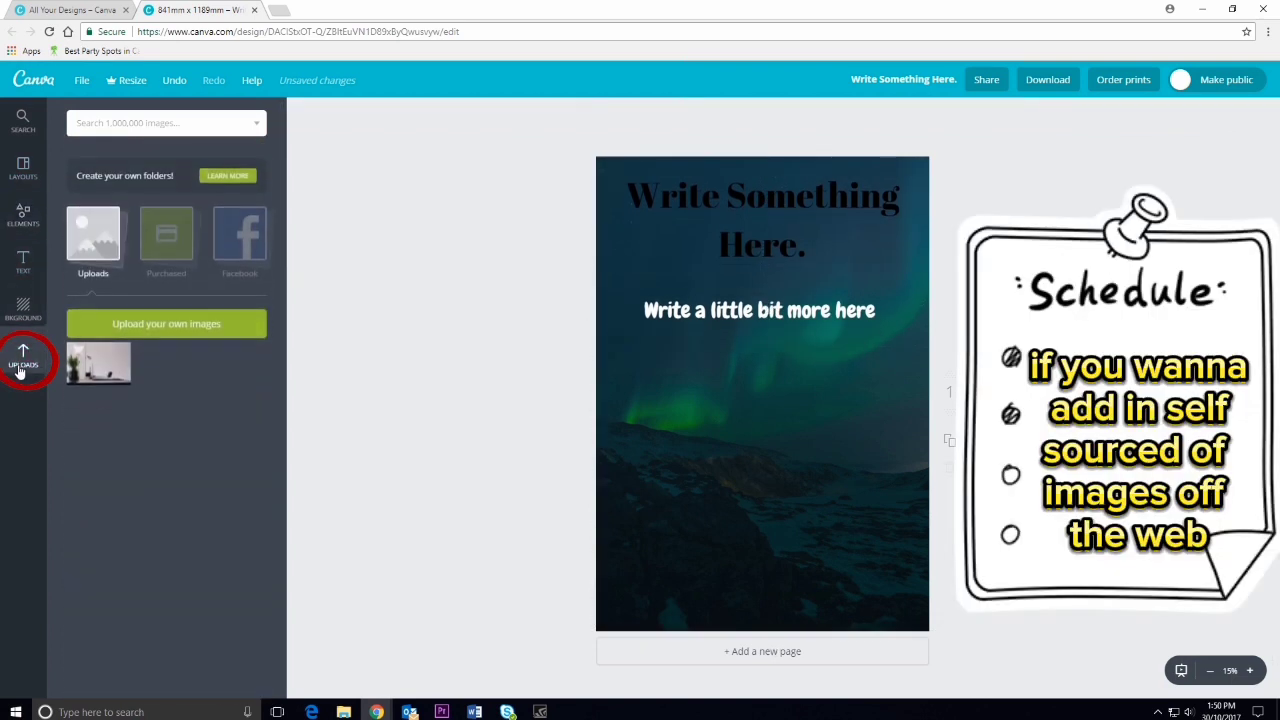
pyautogui.click(223, 324)
pyautogui.click(238, 113)
pyautogui.click(540, 341)
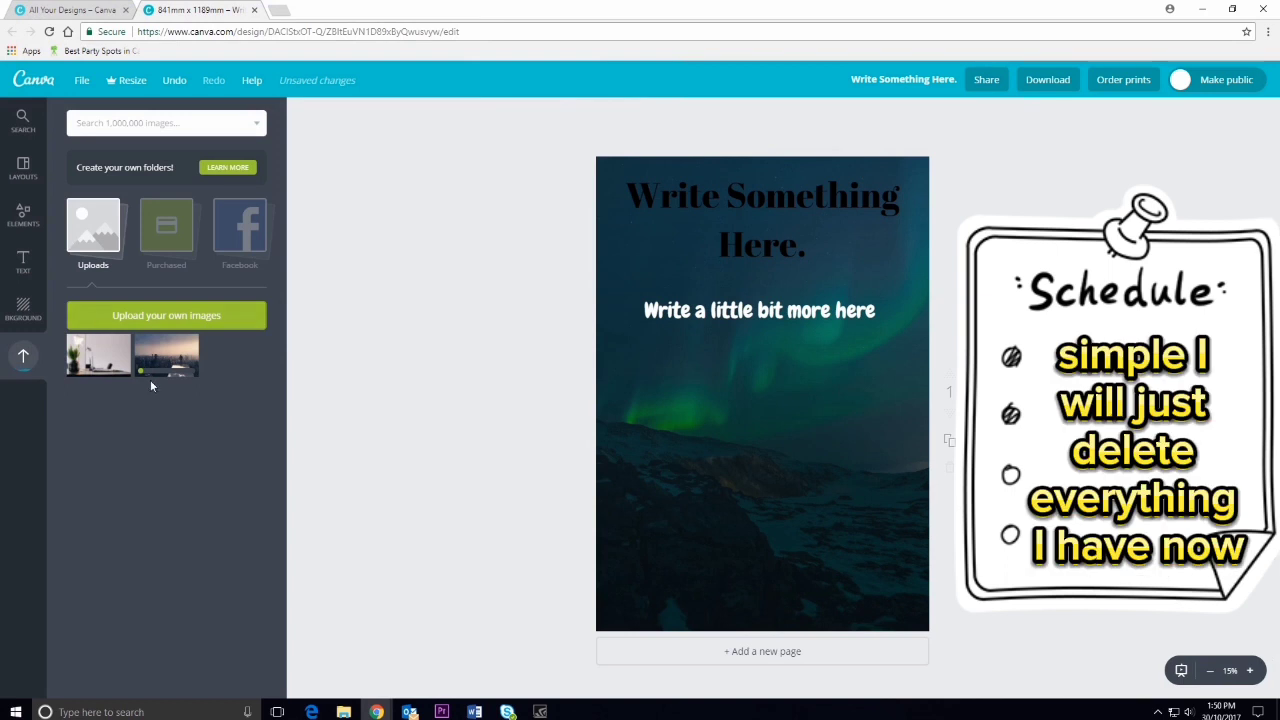
# Delete the aurora photo, the body text and the heading from the poster.
pyautogui.click(723, 411)
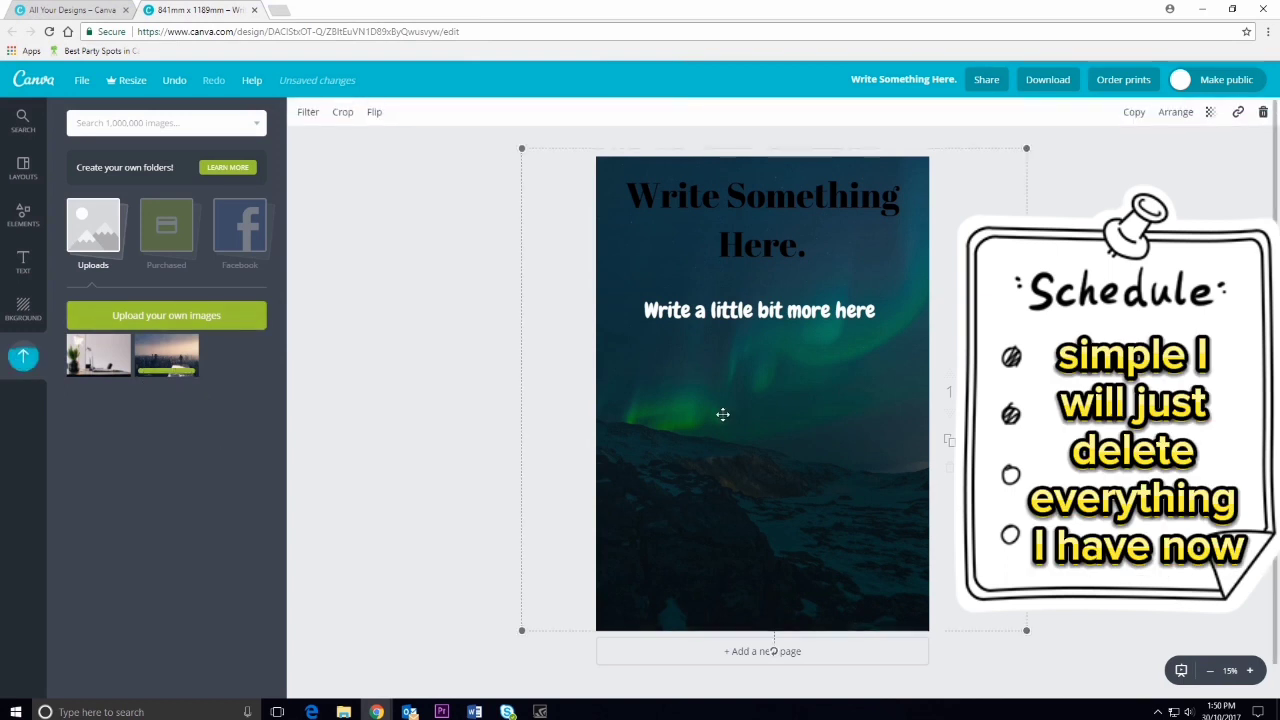
pyautogui.press('Delete')
pyautogui.click(748, 311)
pyautogui.click(748, 311)
pyautogui.press('Delete')
pyautogui.click(740, 175)
pyautogui.press('Delete')
# Place the uploaded city photo at the top of the poster and scale it to the full page width.
pyautogui.moveTo(174, 360); pyautogui.dragTo(751, 306)
pyautogui.moveTo(837, 374); pyautogui.dragTo(884, 453)
pyautogui.moveTo(896, 408); pyautogui.dragTo(921, 377)
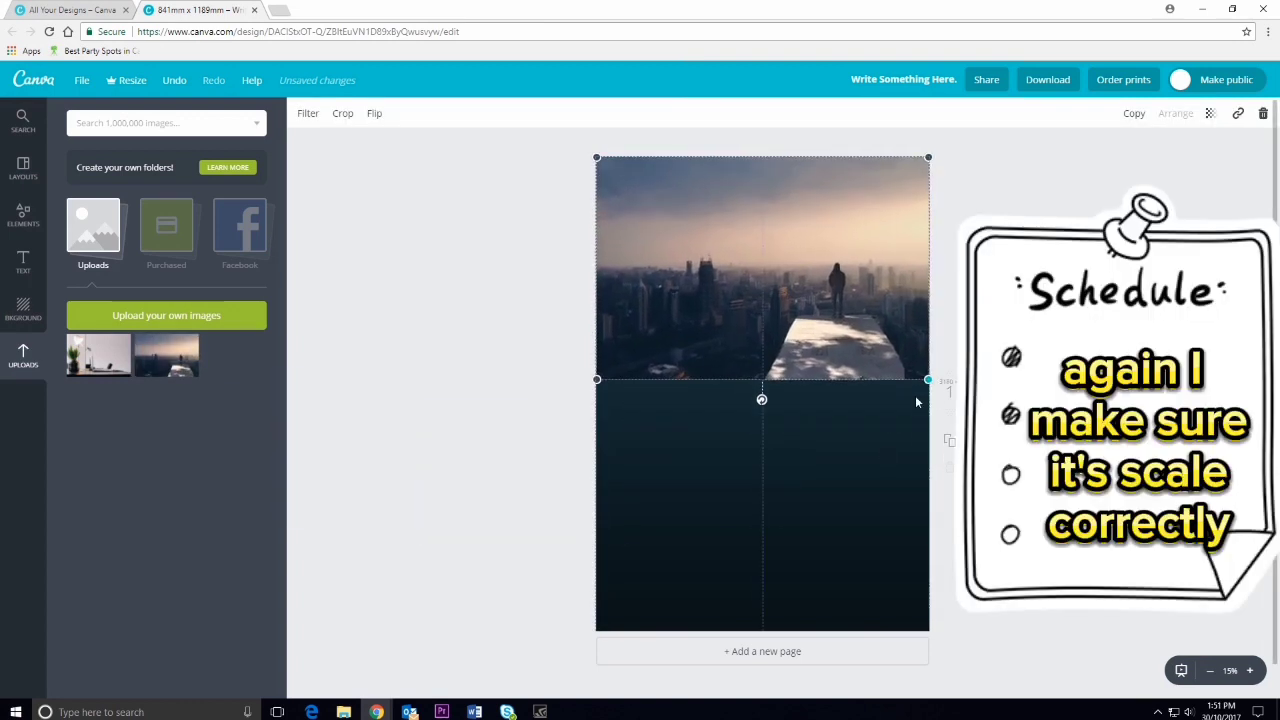
# Enlarge the city photo to fill the page height and shift it so the standing figure sits right of centre.
pyautogui.moveTo(597, 377); pyautogui.dragTo(354, 617)
pyautogui.moveTo(682, 237); pyautogui.dragTo(710, 237)
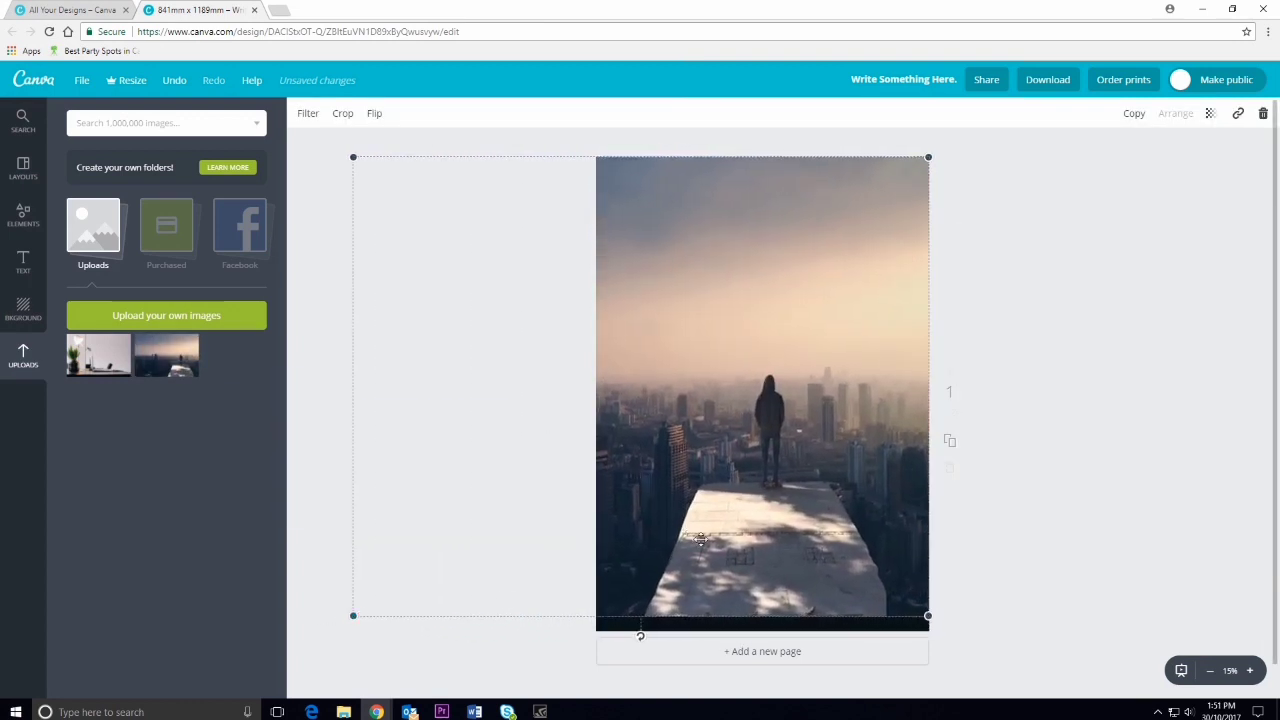
pyautogui.moveTo(382, 617); pyautogui.dragTo(378, 632)
pyautogui.doubleClick(703, 447)
pyautogui.moveTo(703, 447); pyautogui.dragTo(753, 451)
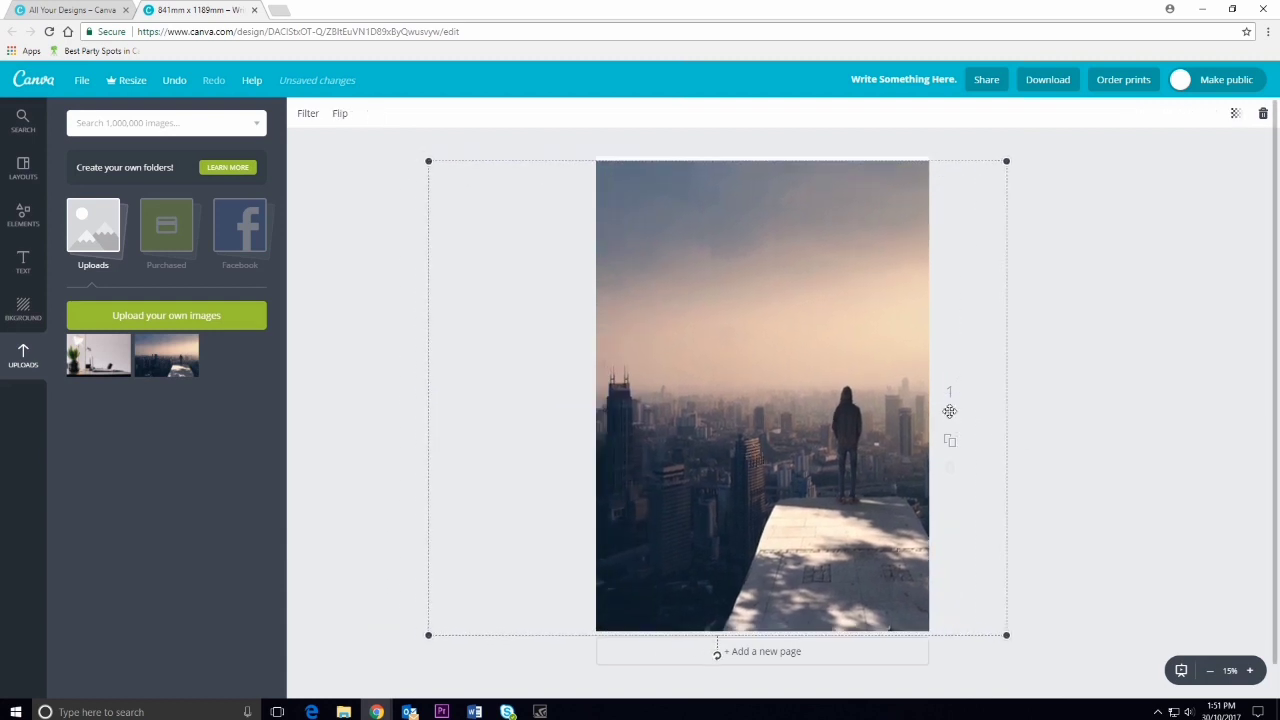
pyautogui.click(1117, 350)
pyautogui.moveTo(703, 447); pyautogui.dragTo(753, 451)
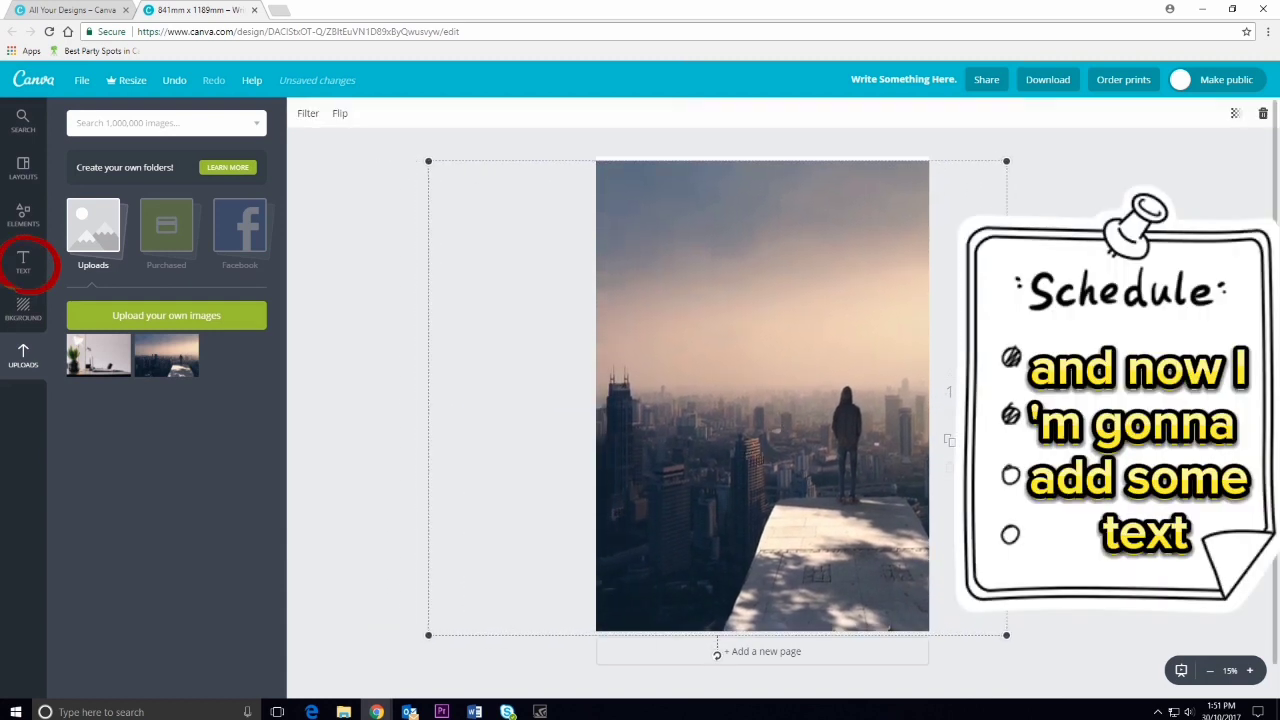
pyautogui.press('Escape')
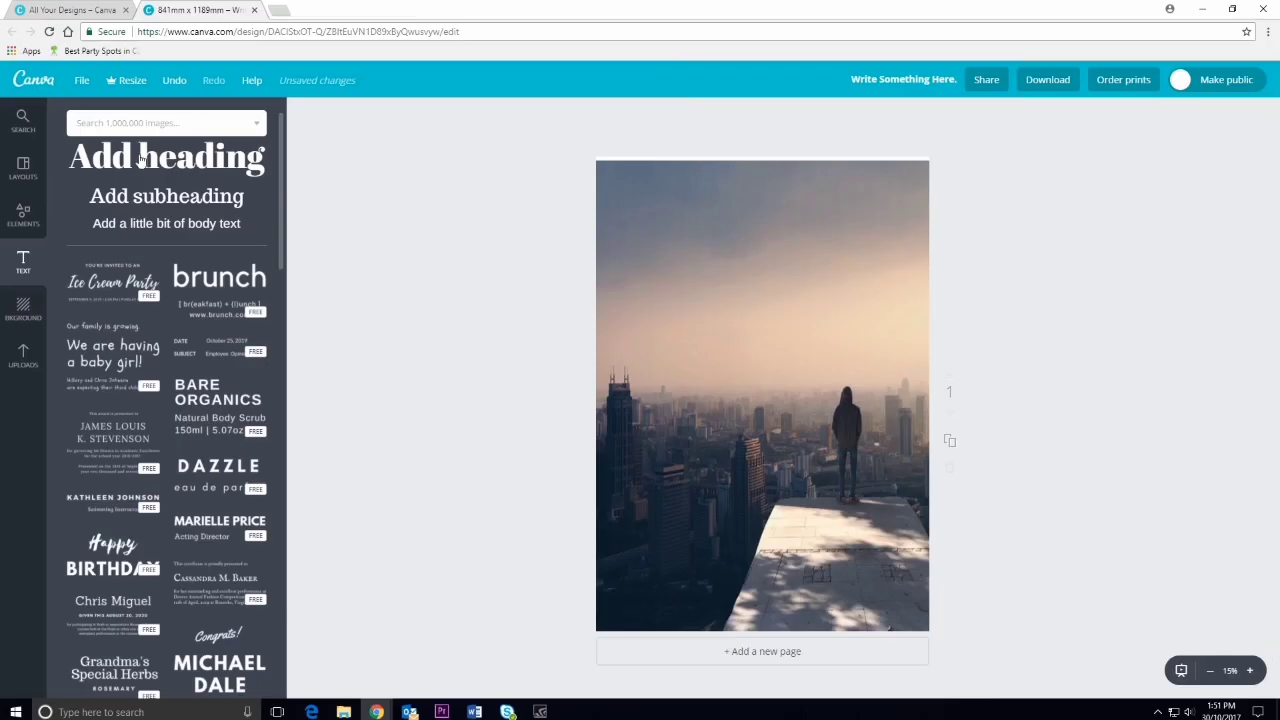
# Add a heading reading "The Sky Is The Limit." centred near the top of the poster.
pyautogui.click(140, 160)
pyautogui.moveTo(762, 411); pyautogui.dragTo(760, 231)
pyautogui.write('The Sky Is The Limit.')
pyautogui.press('Escape')
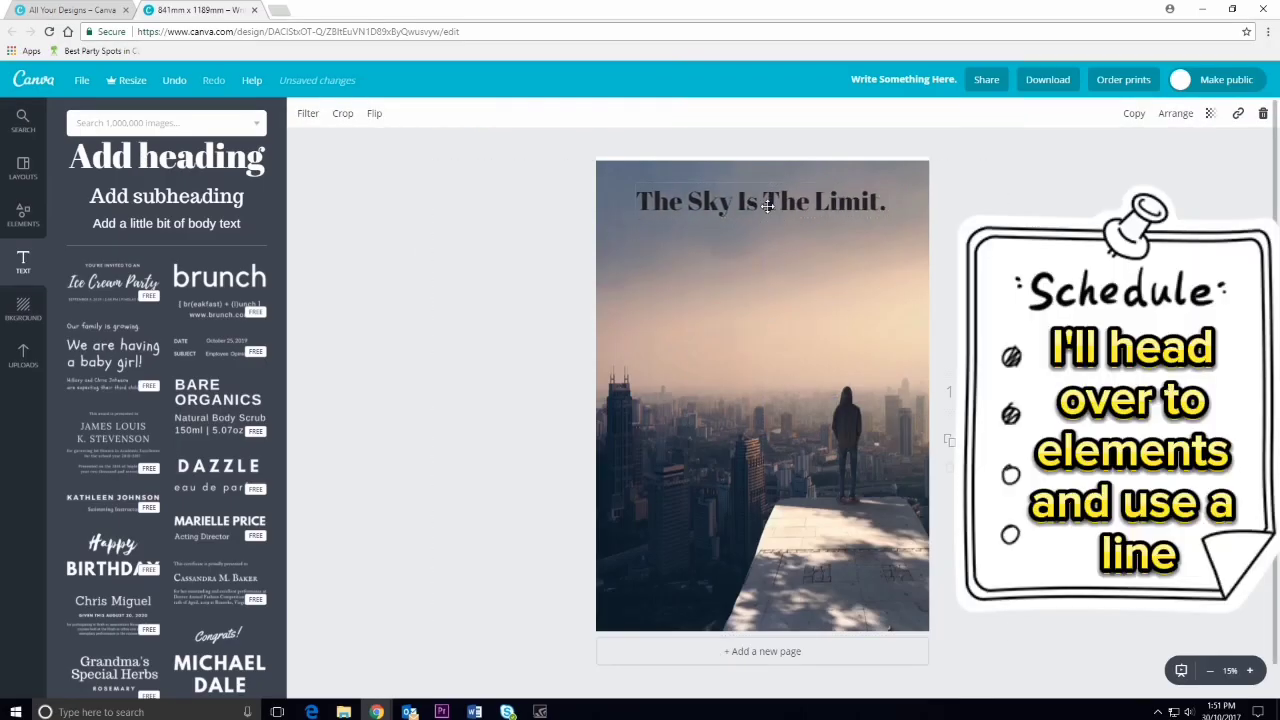
# Add the decorative line with curled ends centred beneath the heading and colour it black.
pyautogui.click(22, 215)
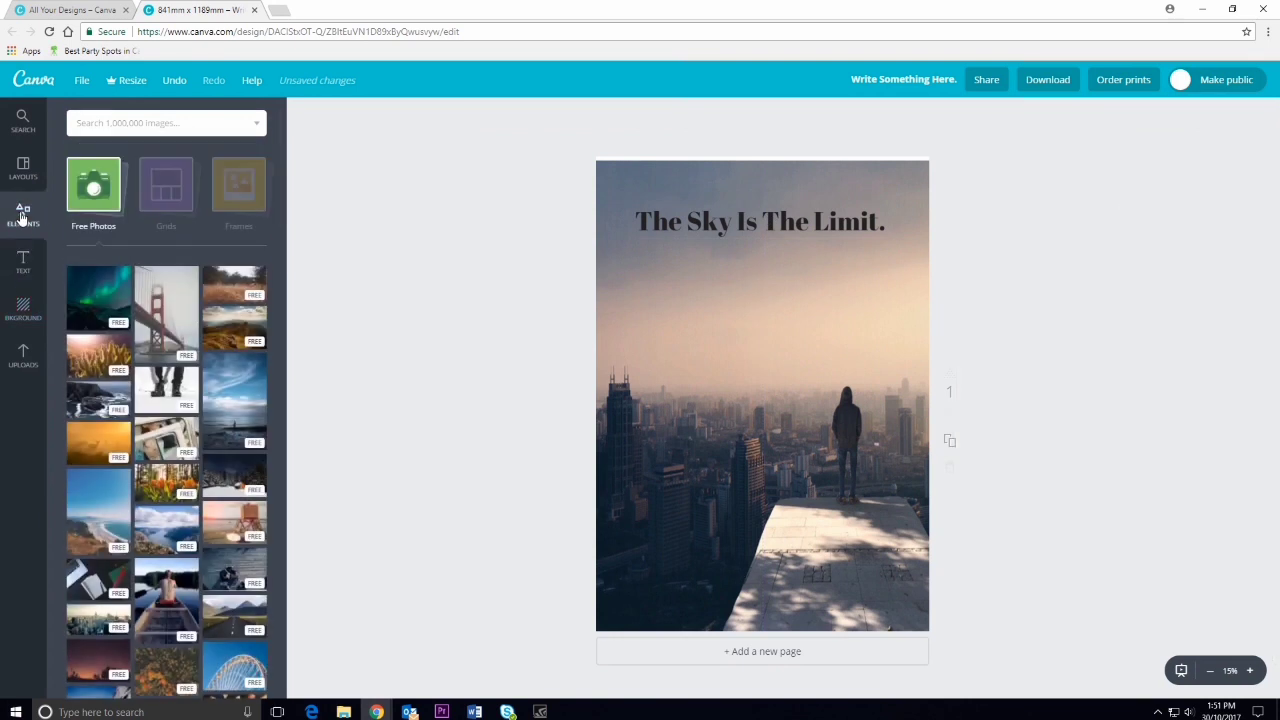
pyautogui.click(164, 270)
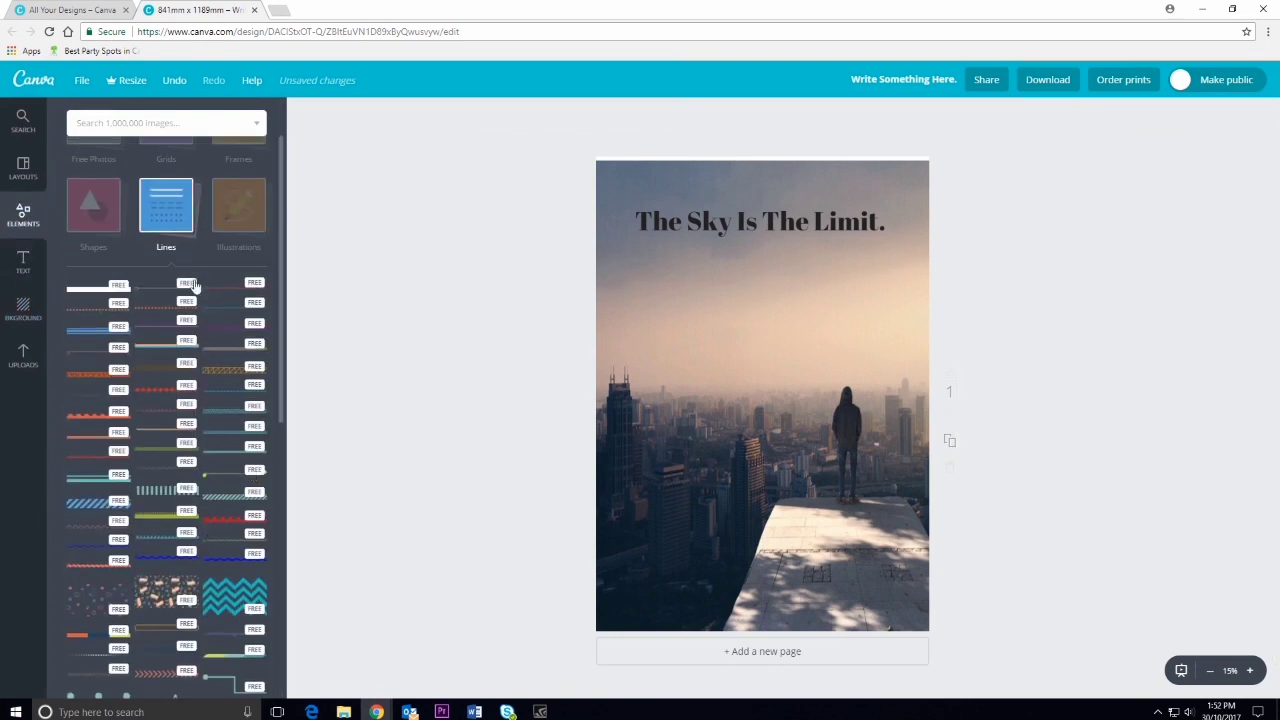
pyautogui.click(70, 362)
pyautogui.moveTo(760, 390); pyautogui.dragTo(755, 251)
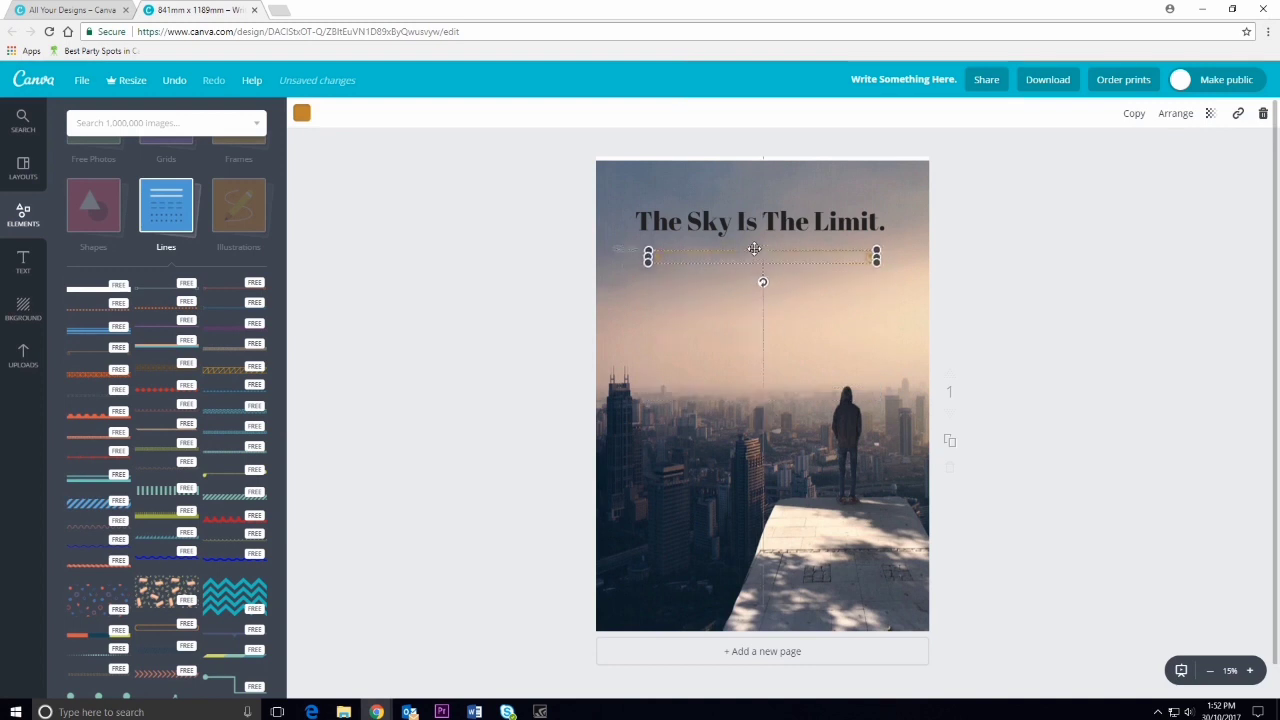
pyautogui.click(301, 112)
pyautogui.click(309, 295)
pyautogui.click(1000, 310)
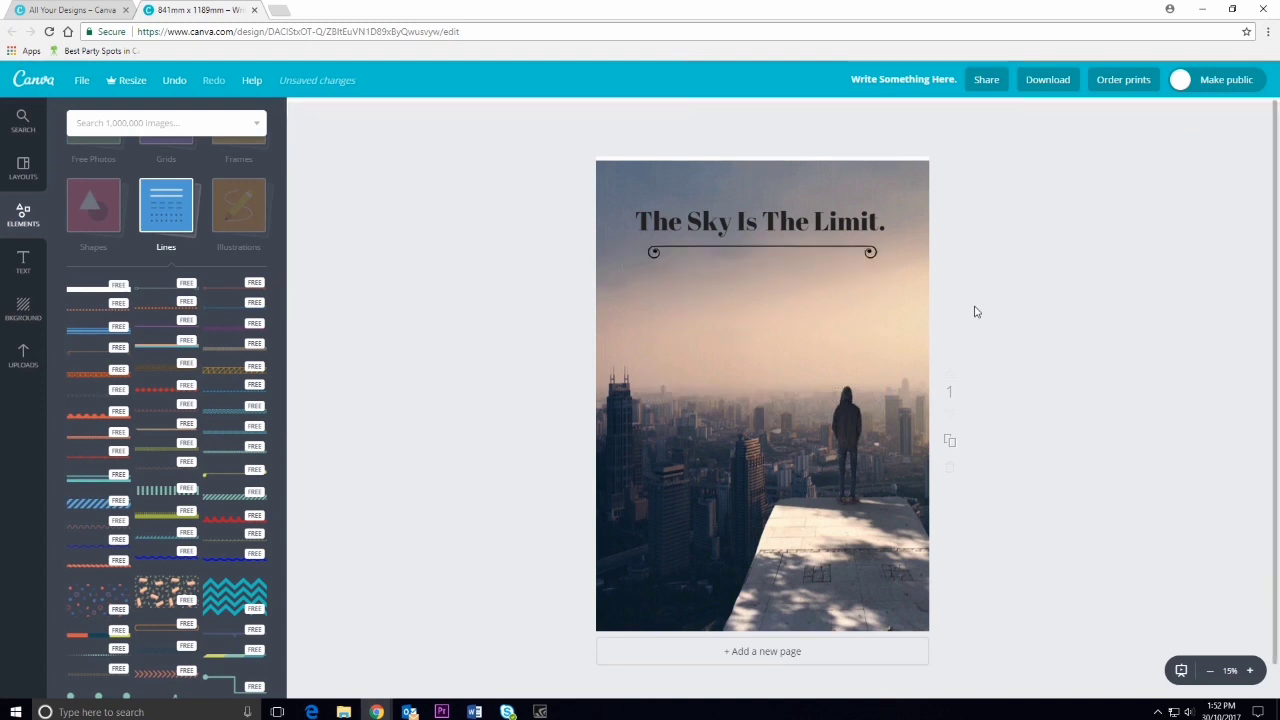
# Add a large grey circle with a black outline and place it overlapping the poster's left edge.
pyautogui.click(93, 205)
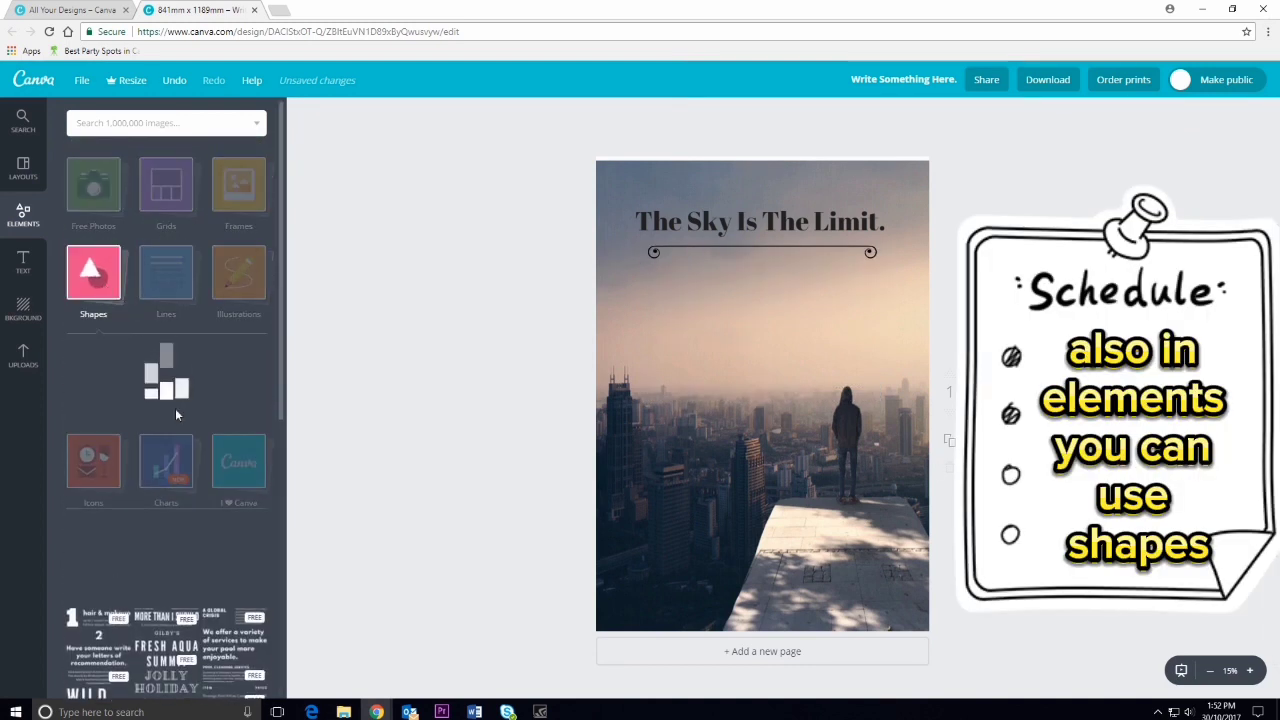
pyautogui.scroll(-2, 253, 423)
pyautogui.click(166, 390)
pyautogui.moveTo(749, 414); pyautogui.dragTo(577, 504)
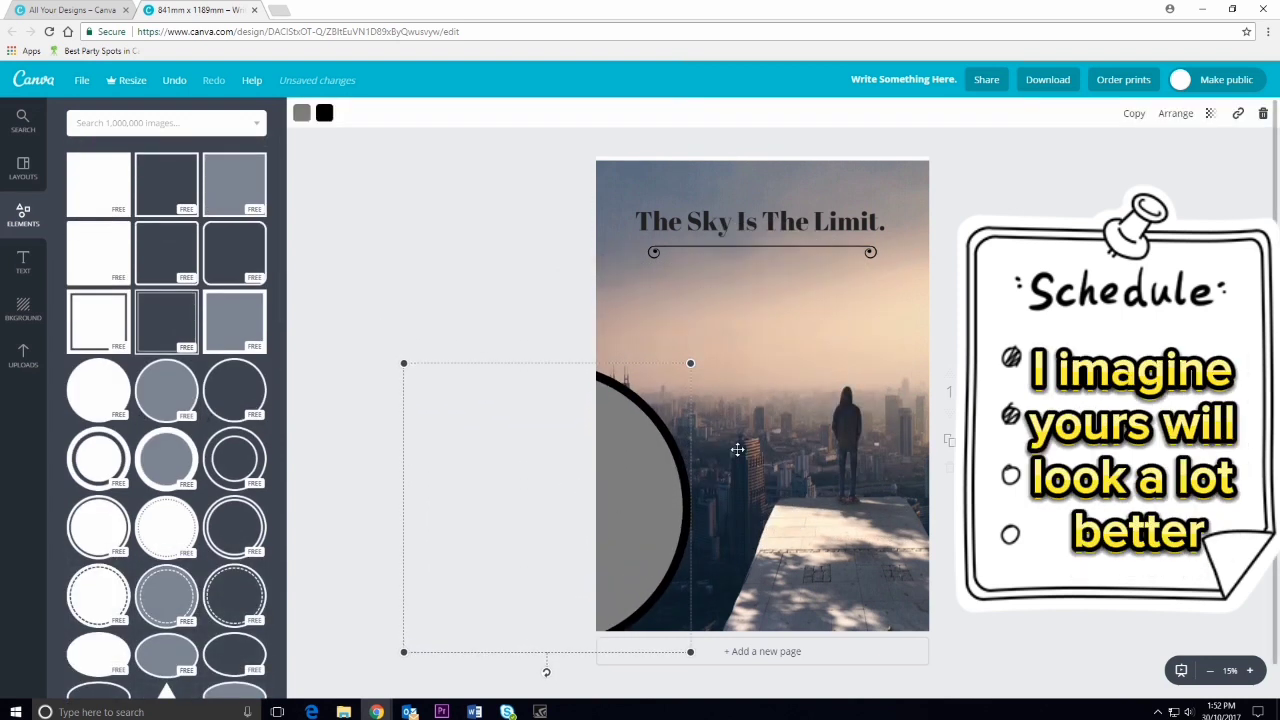
# Make the circle semi-transparent and move it into the poster's lower-left corner.
pyautogui.click(1208, 114)
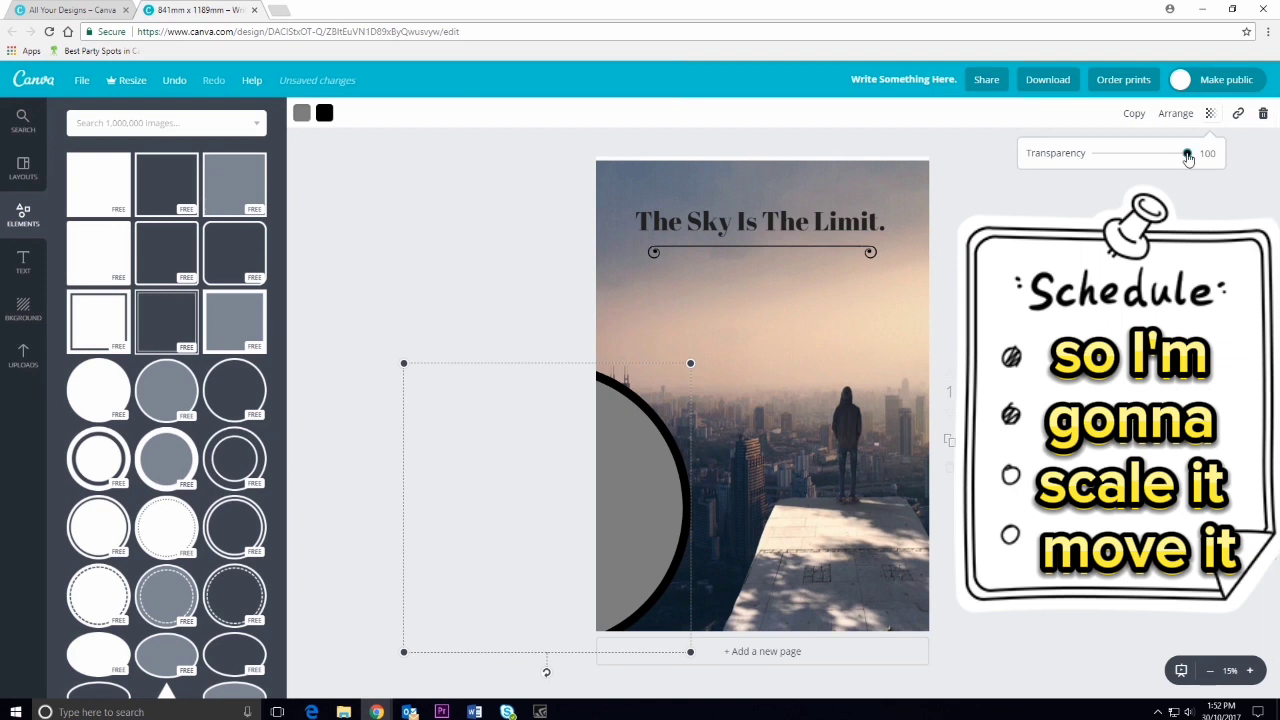
pyautogui.moveTo(1187, 155); pyautogui.dragTo(1137, 167)
pyautogui.moveTo(631, 466); pyautogui.dragTo(660, 596)
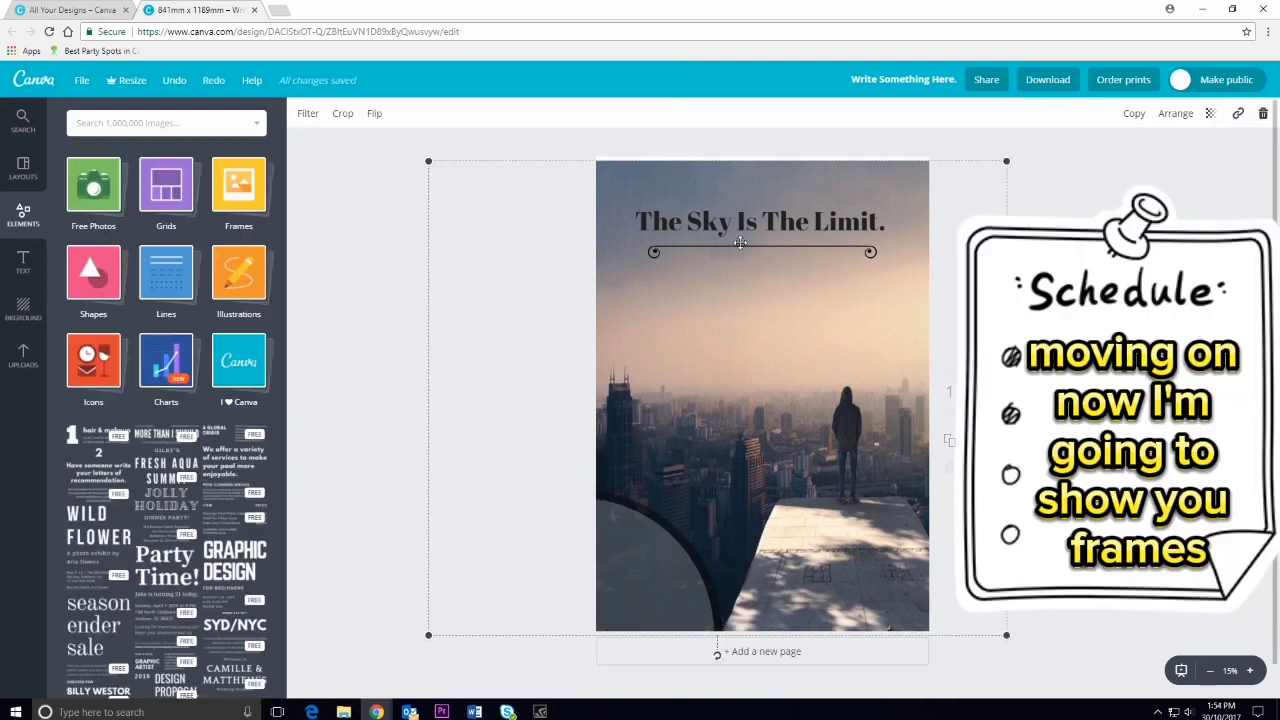
# Clear the page by removing the city photo, heading, decorative line and circle.
pyautogui.hotkey('ctrl', 'z')
pyautogui.hotkey('ctrl', 'z')
pyautogui.hotkey('ctrl', 'z')
pyautogui.hotkey('ctrl', 'z')
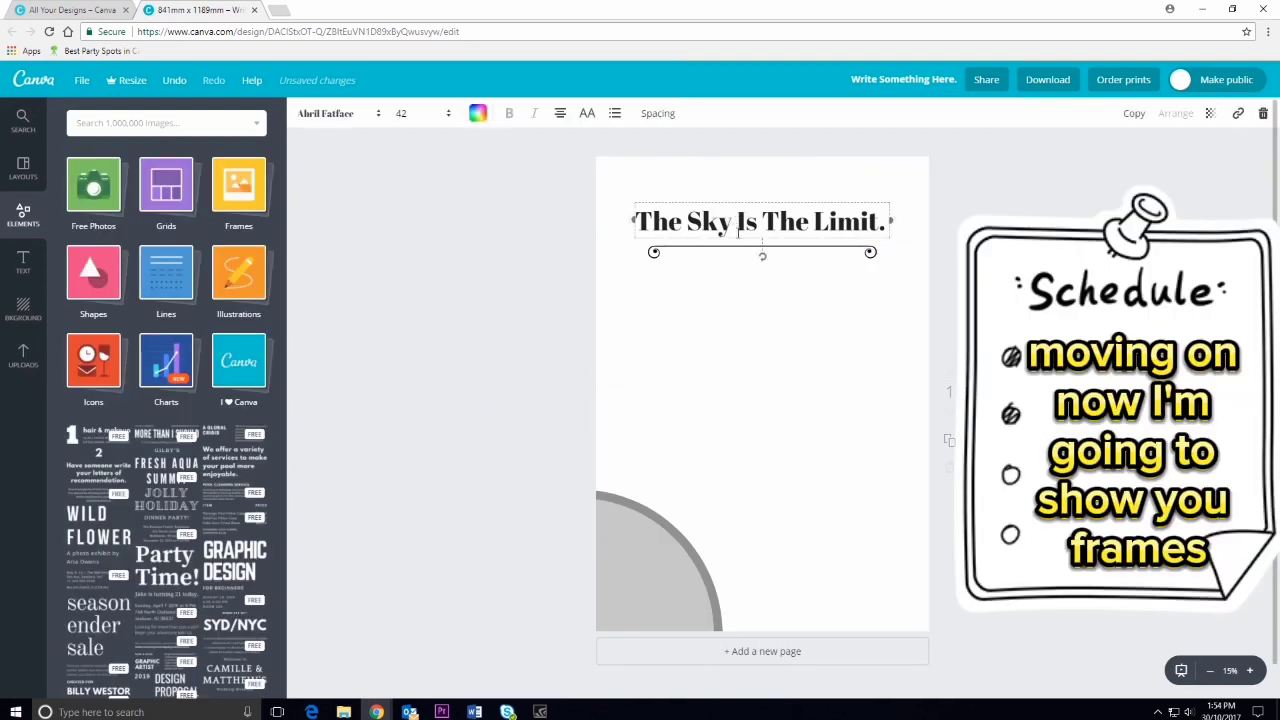
pyautogui.click(614, 591)
pyautogui.press('Delete')
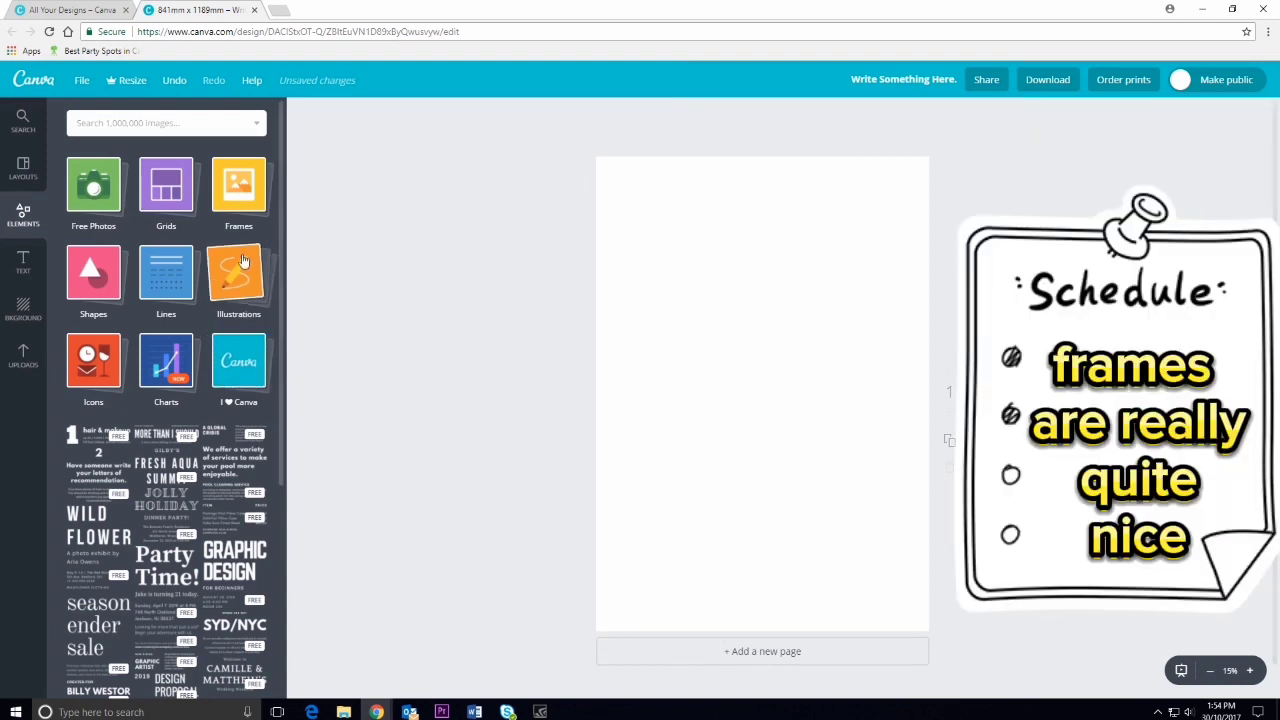
# Add the frame made of vertical strips to the page and fill it with the uploaded city photo.
pyautogui.click(250, 204)
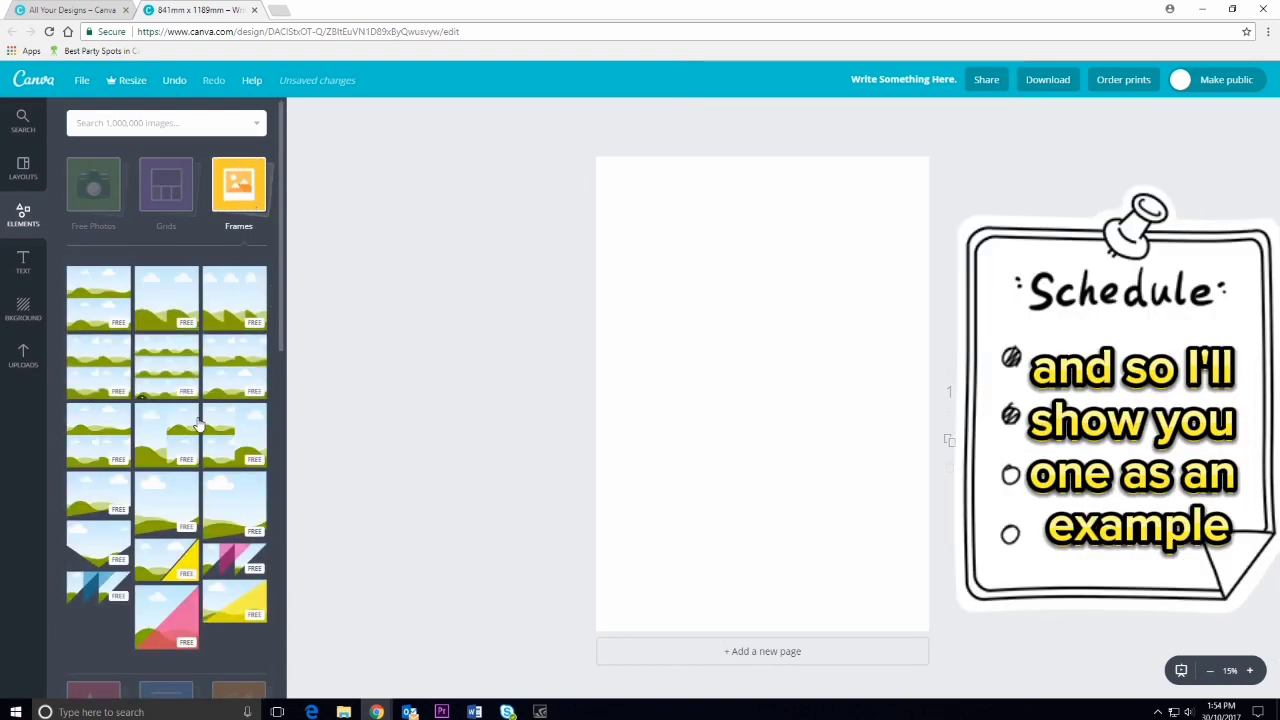
pyautogui.scroll(-5, 199, 427)
pyautogui.click(236, 430)
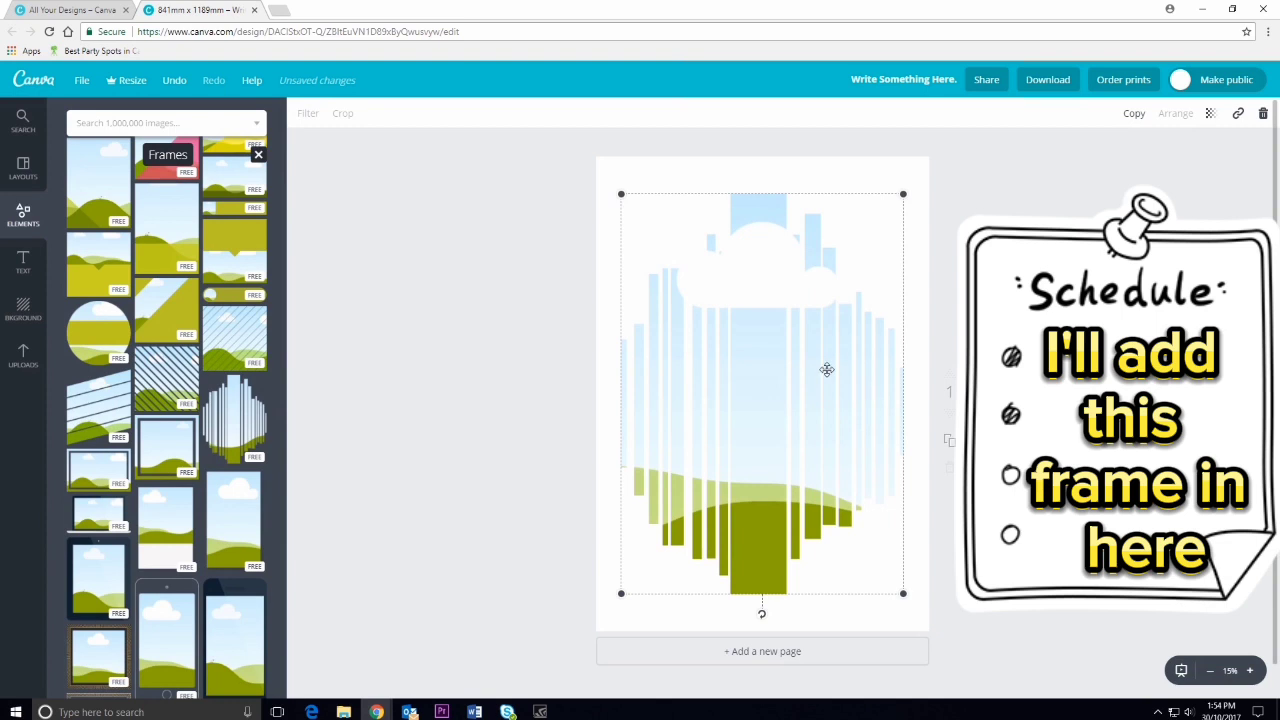
pyautogui.click(23, 355)
pyautogui.moveTo(166, 358); pyautogui.dragTo(810, 444)
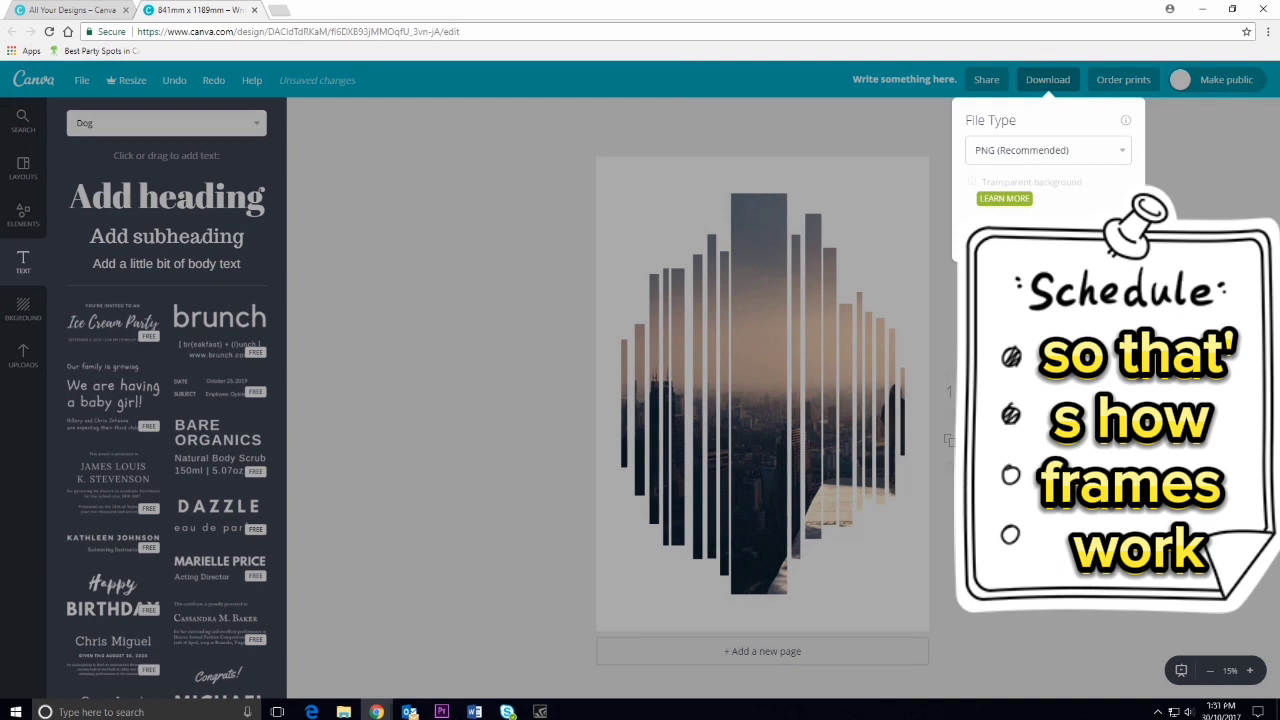
# Download the poster with the file type PNG (Recommended).
pyautogui.click(1052, 148)
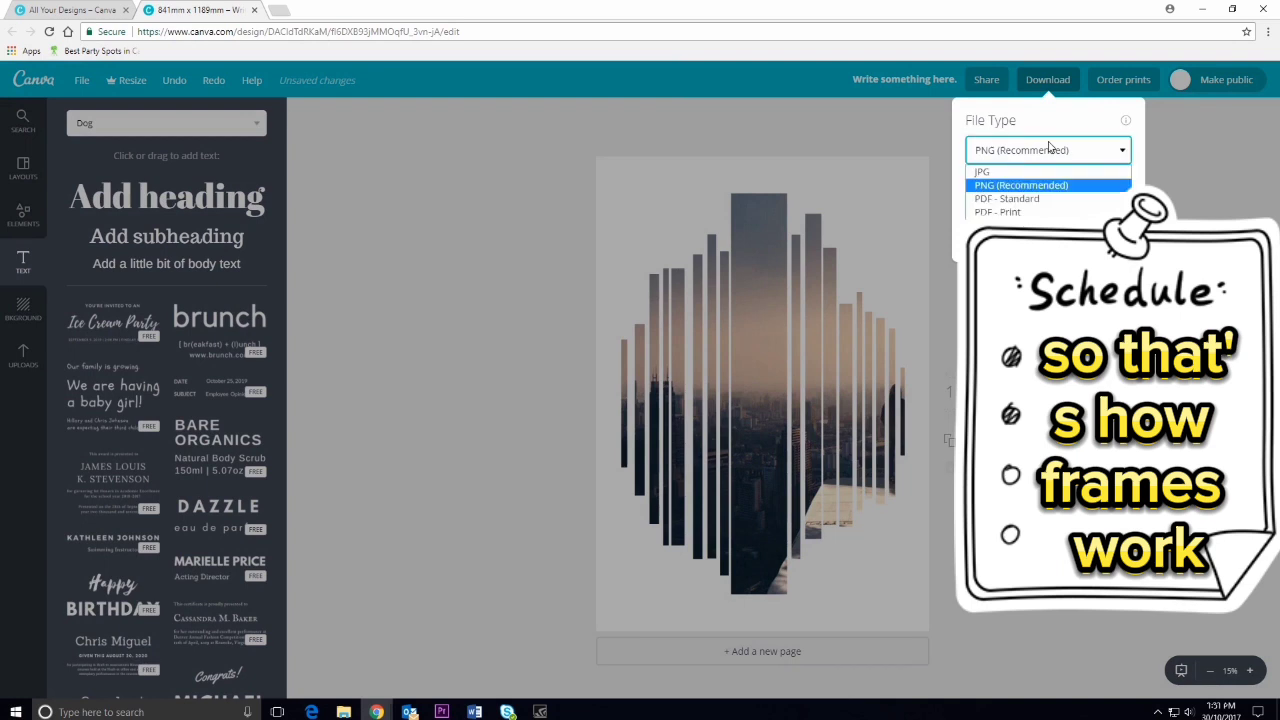
pyautogui.click(1020, 185)
pyautogui.click(1048, 233)
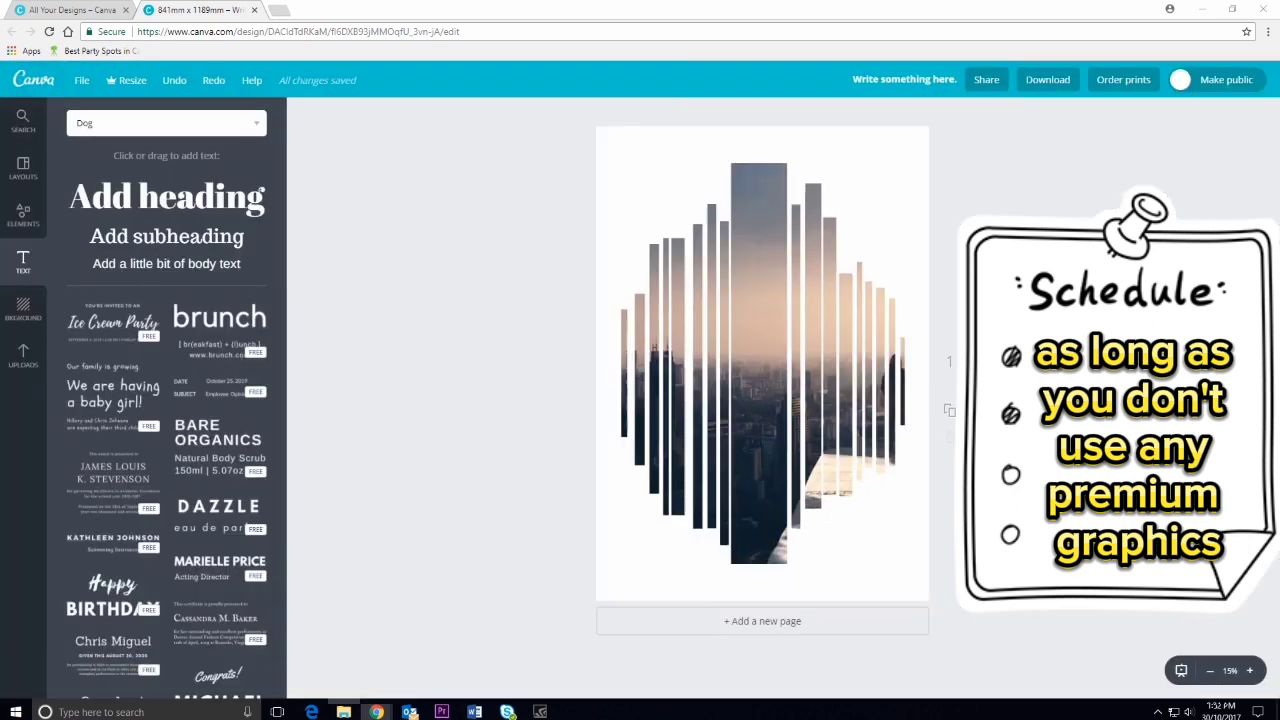
# In File Explorer, open the detailed properties of the Sky image and check its horizontal and vertical resolution.
pyautogui.moveTo(752, 365); pyautogui.dragTo(855, 322)
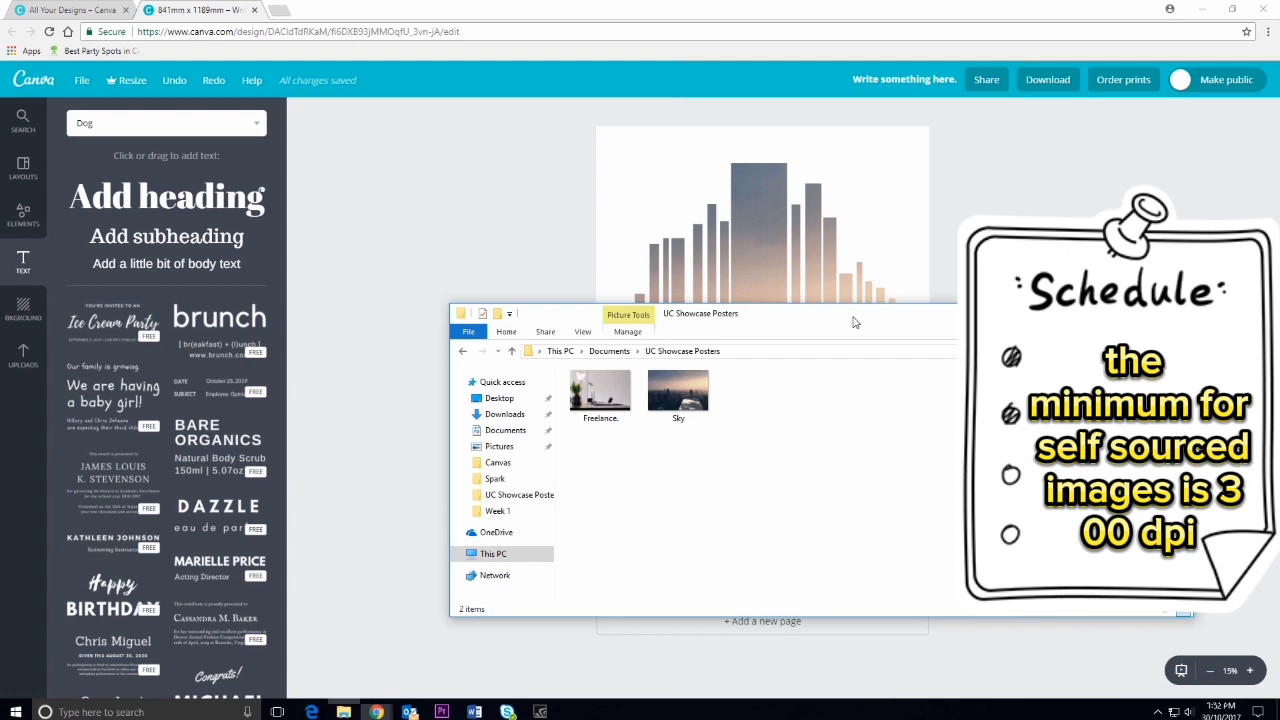
pyautogui.moveTo(855, 322); pyautogui.dragTo(914, 277)
pyautogui.click(737, 350)
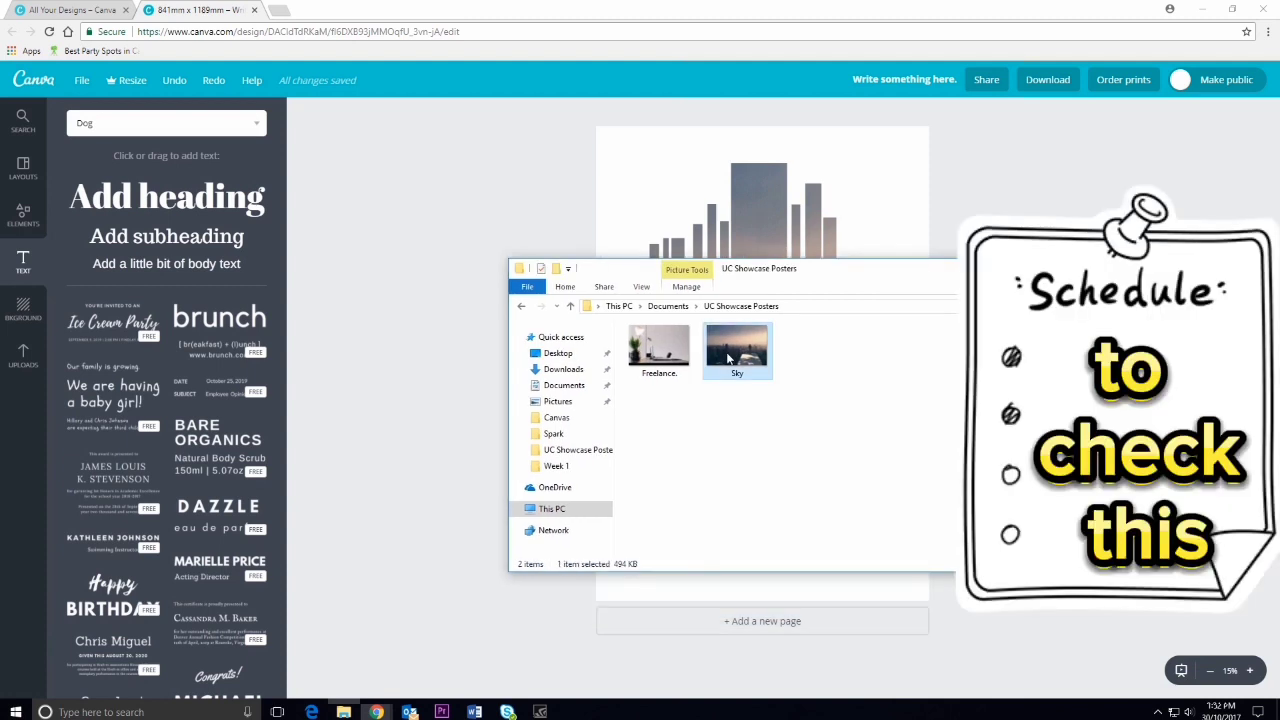
pyautogui.rightClick(730, 350)
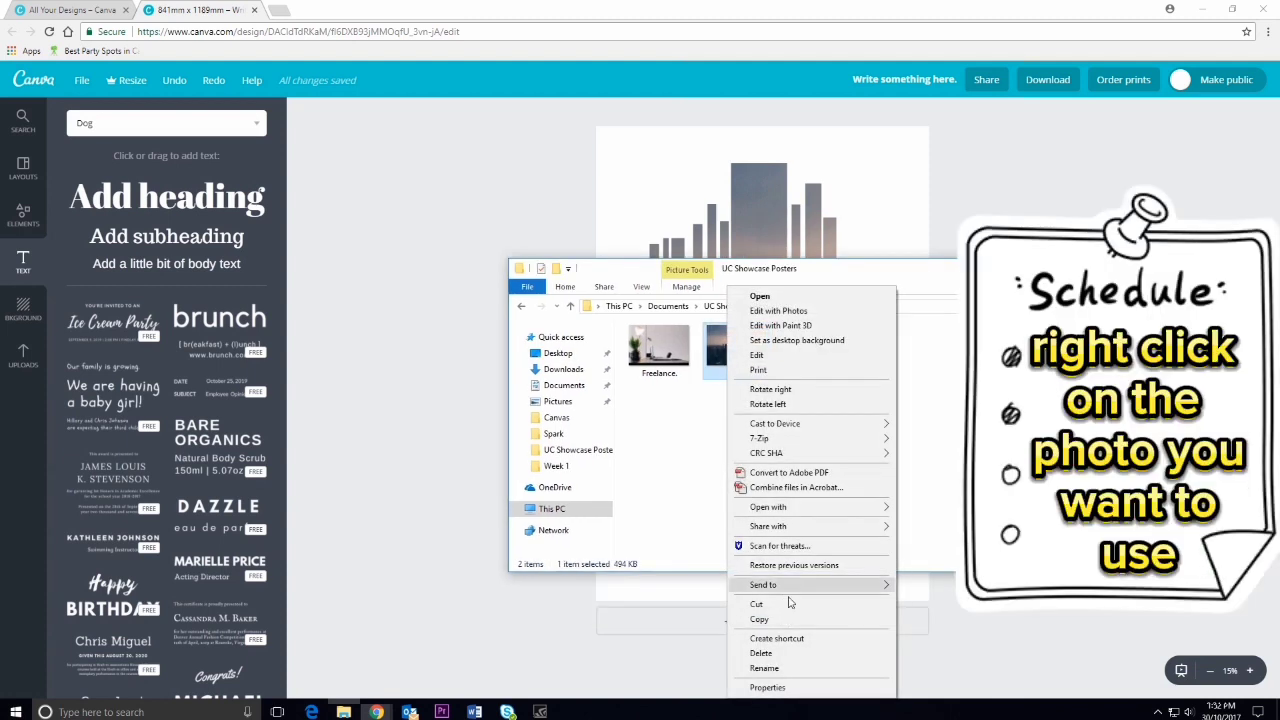
pyautogui.click(767, 687)
pyautogui.click(820, 384)
pyautogui.moveTo(852, 366); pyautogui.dragTo(918, 204)
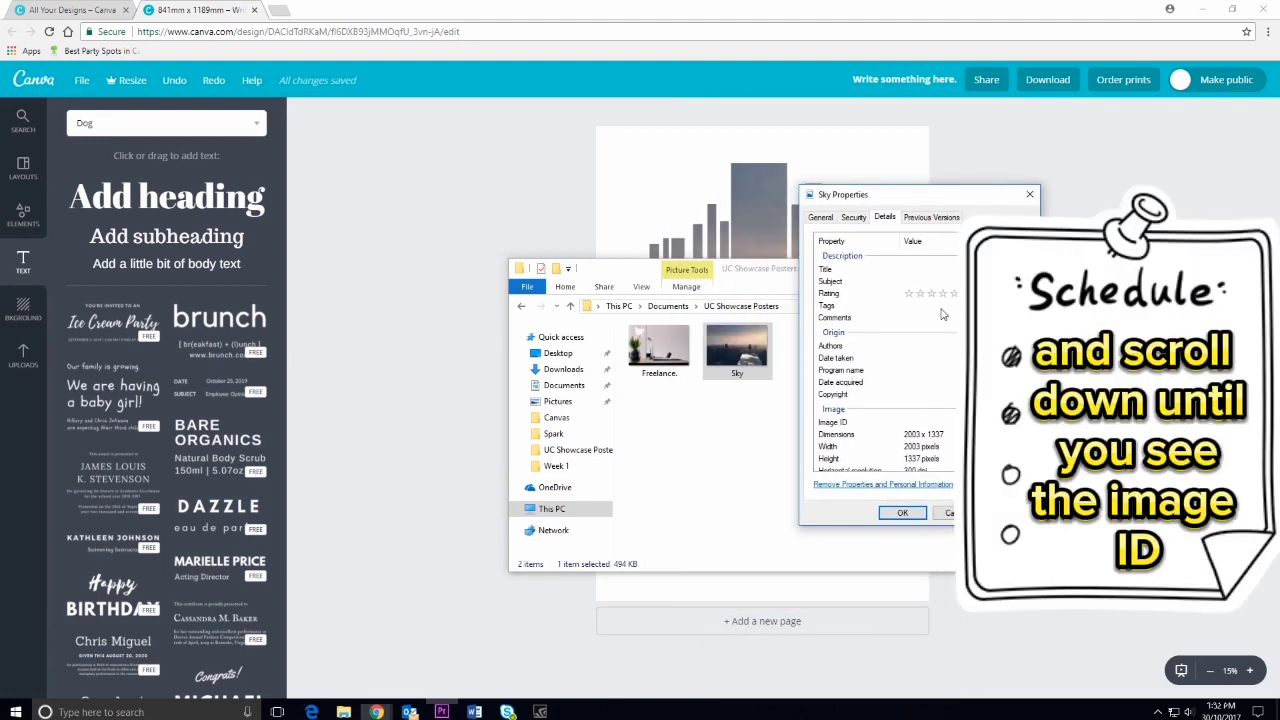
pyautogui.scroll(-2, 951, 326)
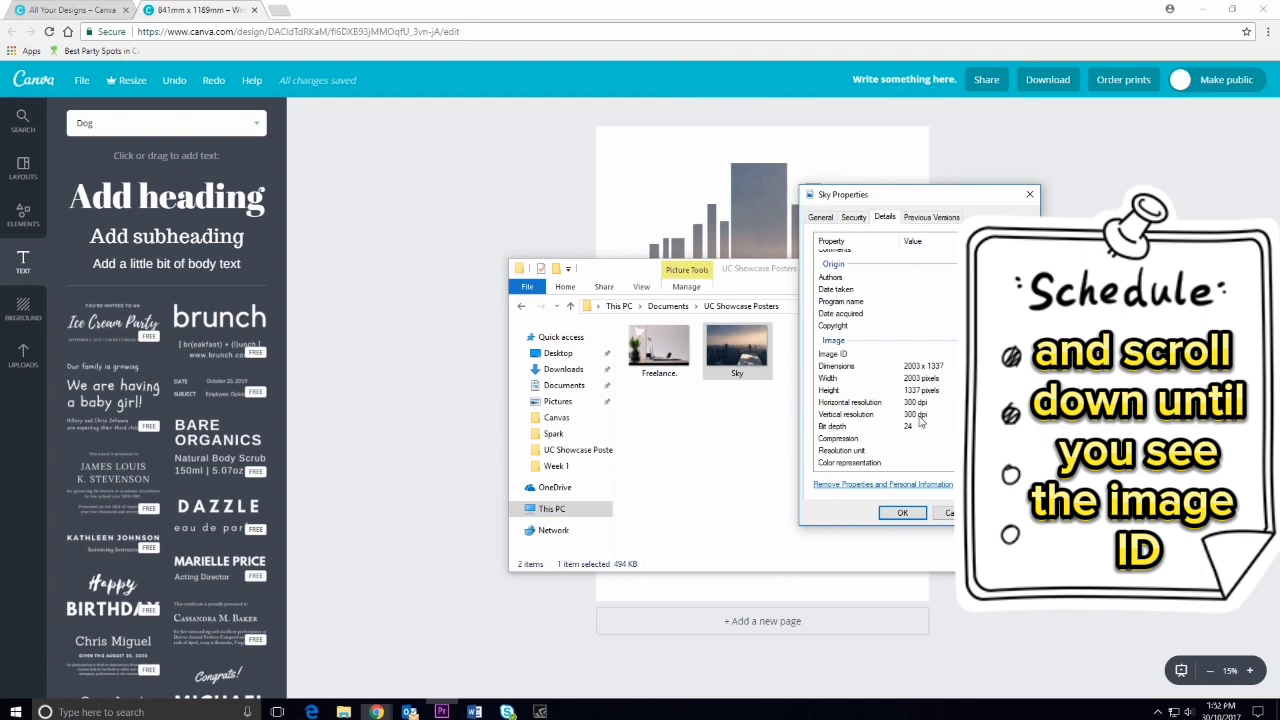